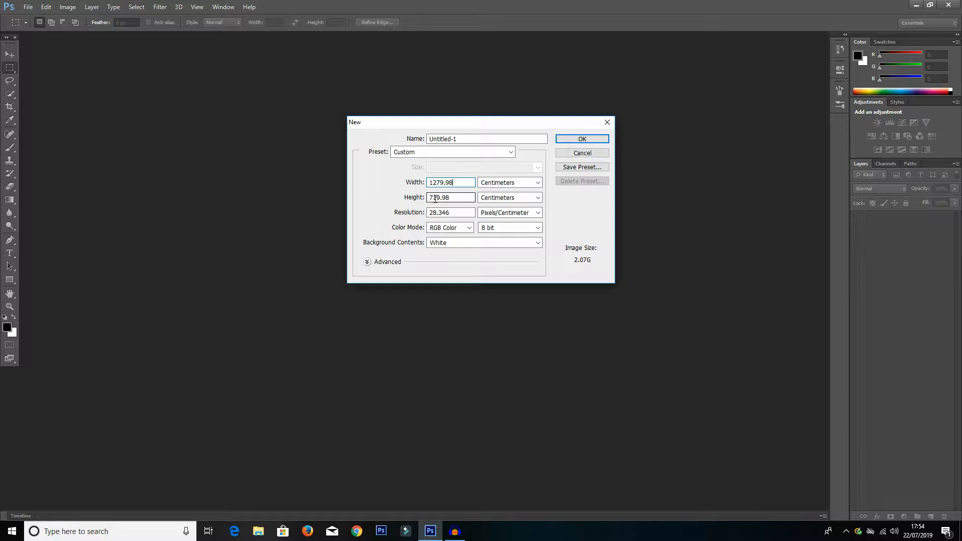
# Step: Set the background contents to Transparent and create the 1279.98 × 719.98 cm document
pyautogui.click(454, 243)
pyautogui.click(467, 266)
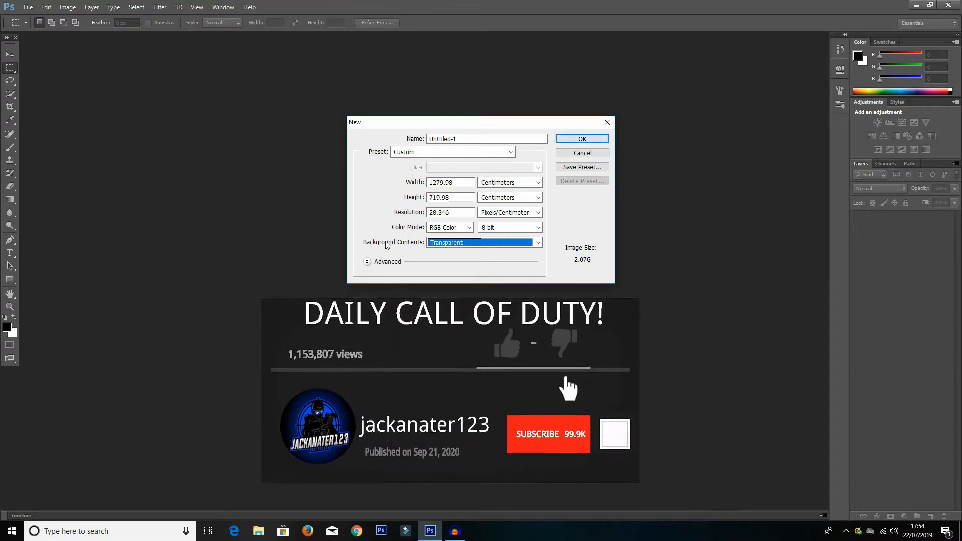
pyautogui.press('Return')
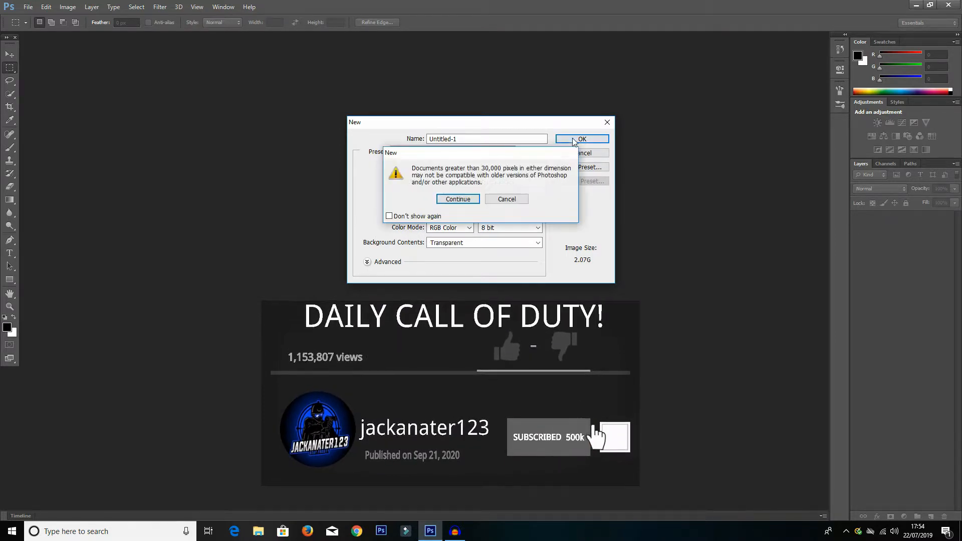
pyautogui.click(468, 202)
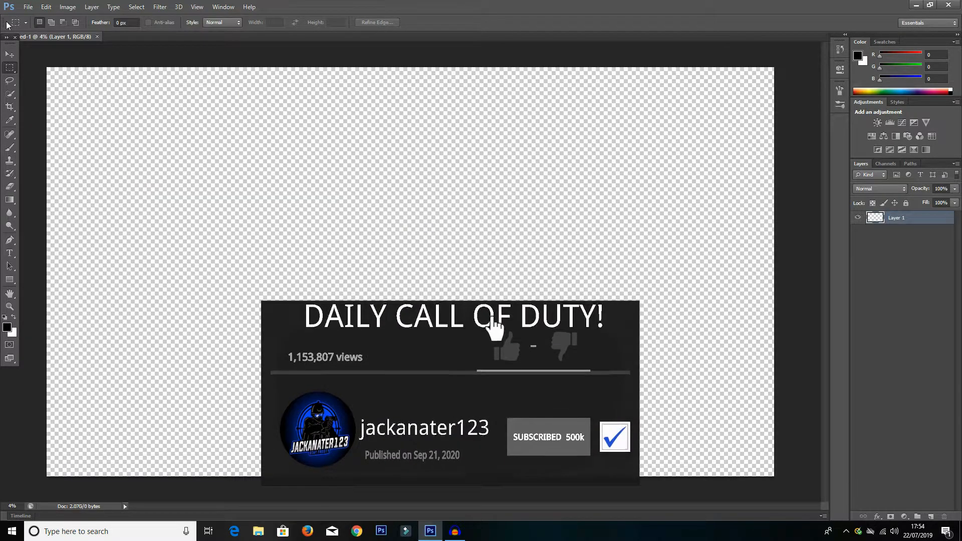
pyautogui.click(29, 9)
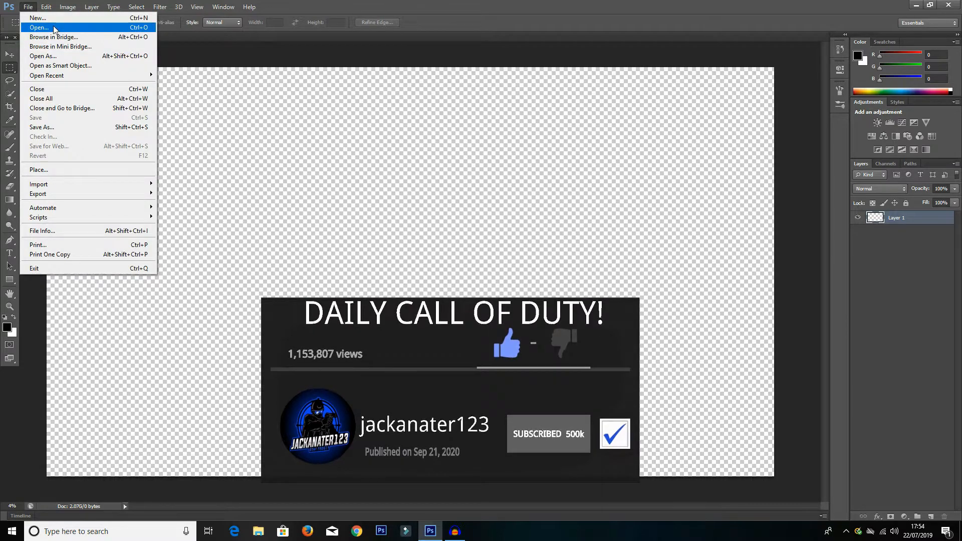
pyautogui.click(53, 26)
pyautogui.click(621, 100)
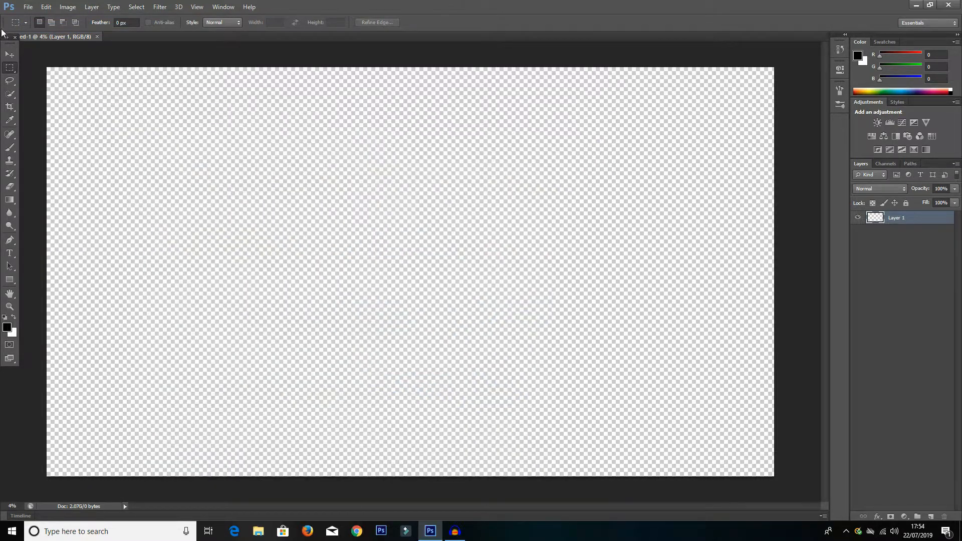
# Step: Place the black circle image Ski_trail_rating_symbol_black_circle from the Downloads folder into the document
pyautogui.click(29, 7)
pyautogui.click(62, 170)
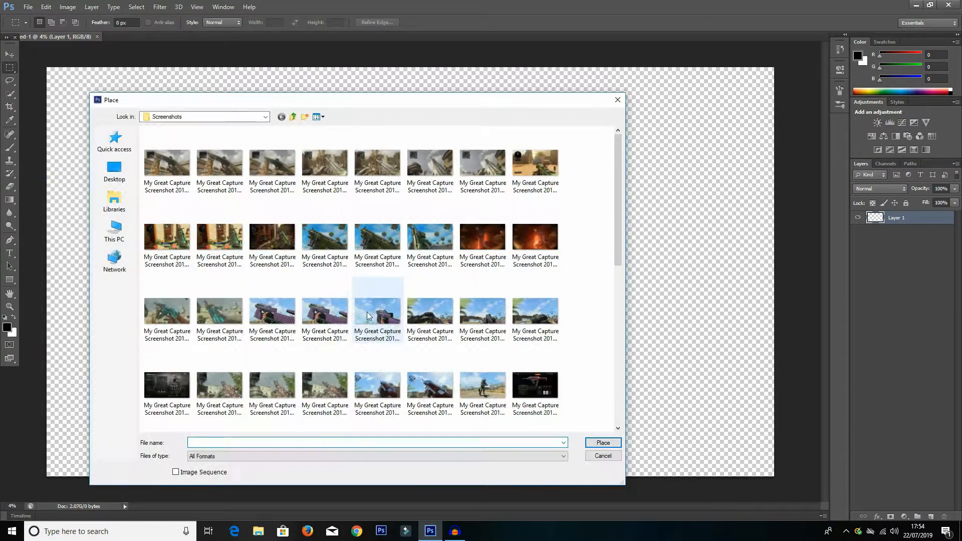
pyautogui.click(115, 230)
pyautogui.doubleClick(521, 154)
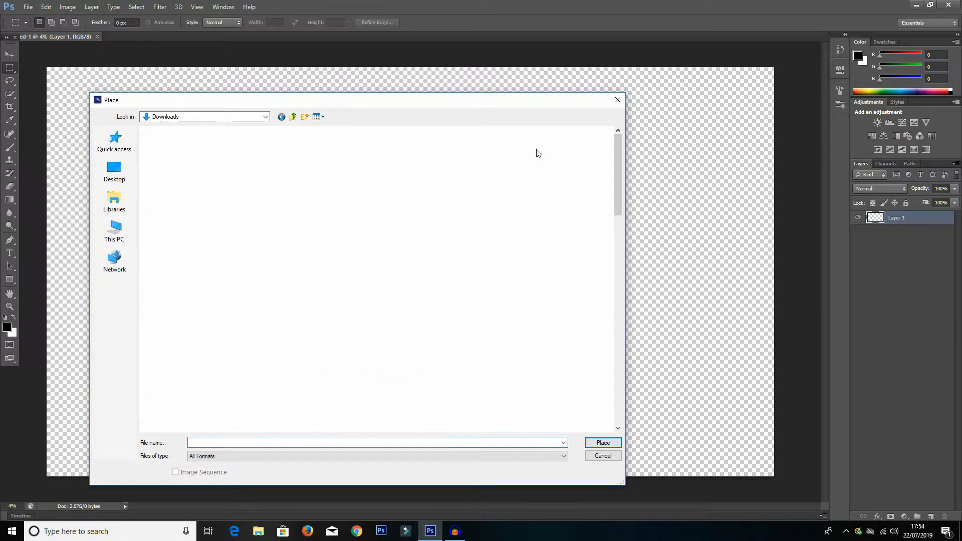
pyautogui.scroll(-3, 430, 301)
pyautogui.scroll(-3, 430, 304)
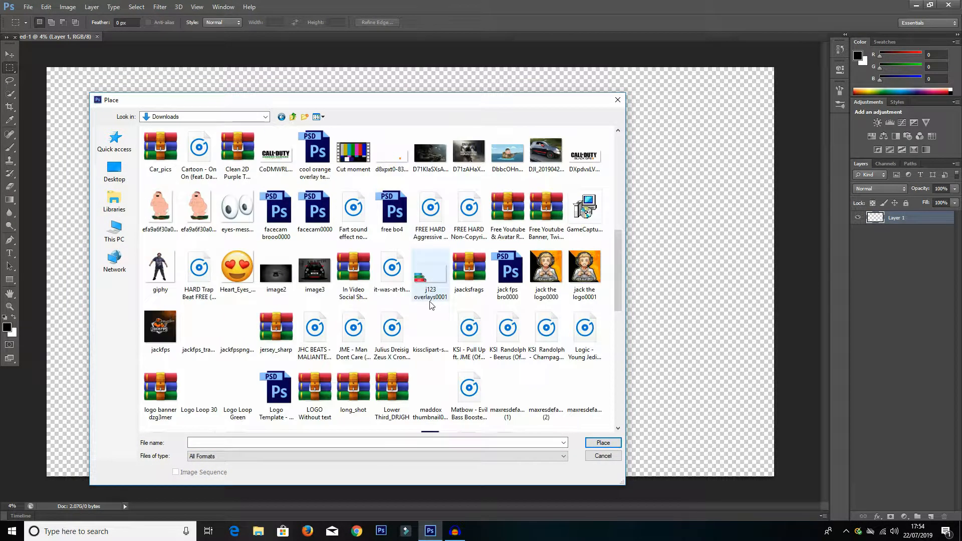
pyautogui.scroll(-5, 438, 321)
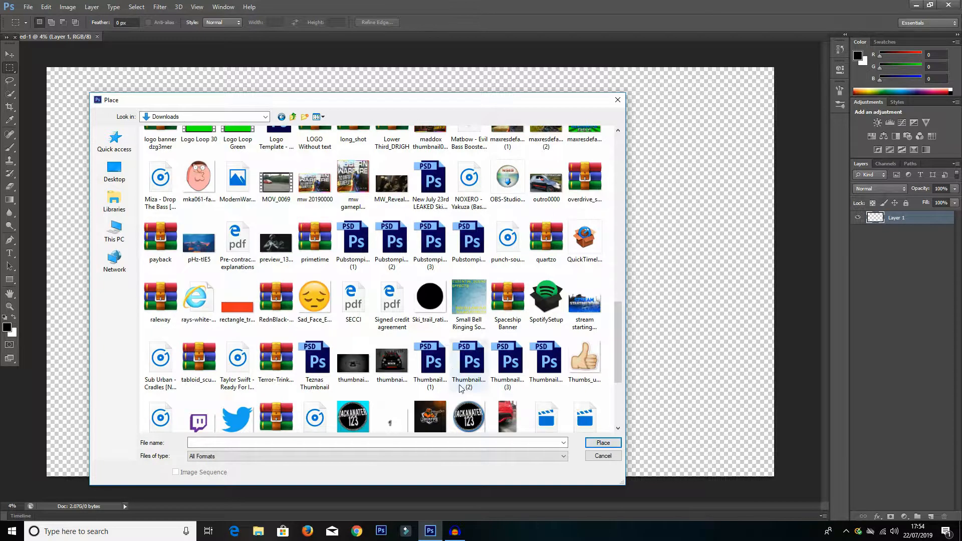
pyautogui.doubleClick(430, 301)
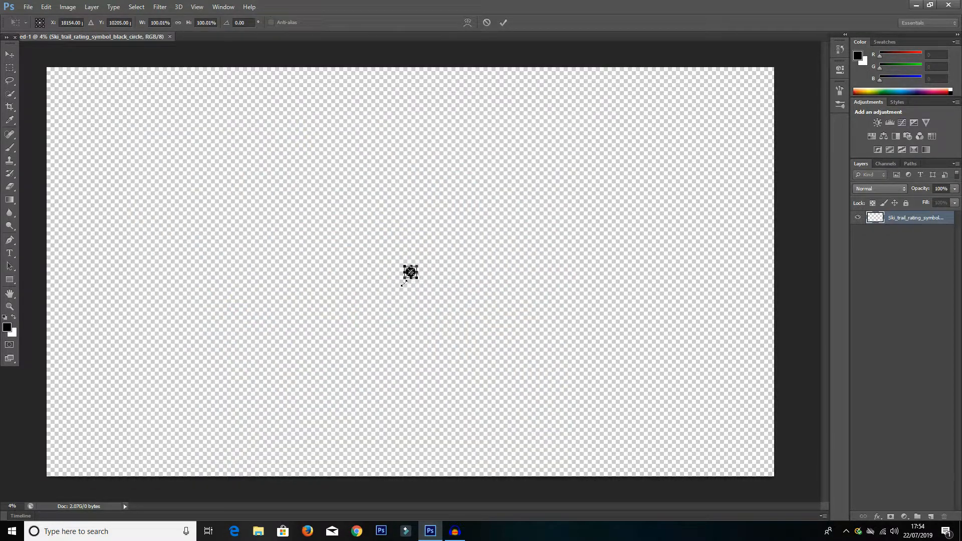
# Step: Enlarge the placed black circle to about 921% wide and 991% high and commit the placement
pyautogui.moveTo(403, 281); pyautogui.dragTo(304, 389)
pyautogui.click(8, 54)
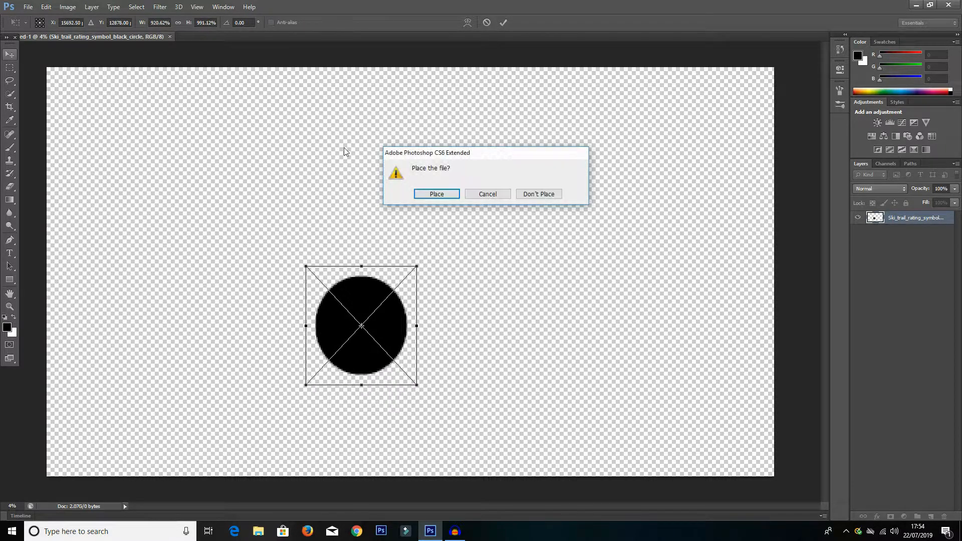
pyautogui.click(437, 193)
# Step: Rescale the black circle to about 754% wide and 775% high and position it near the canvas's lower-left corner
pyautogui.moveTo(386, 314); pyautogui.dragTo(122, 241)
pyautogui.hotkey('ctrl', 't')
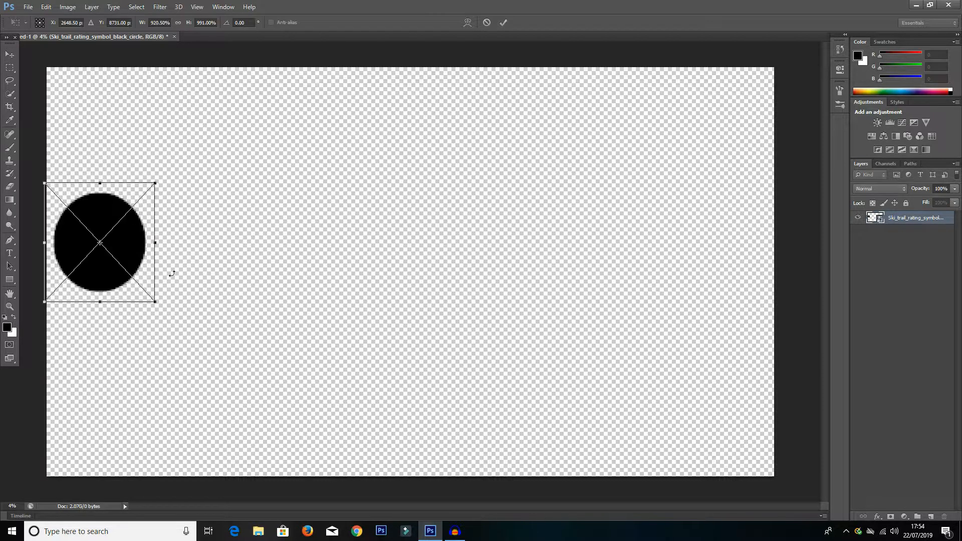
pyautogui.moveTo(157, 303); pyautogui.dragTo(137, 276)
pyautogui.click(10, 55)
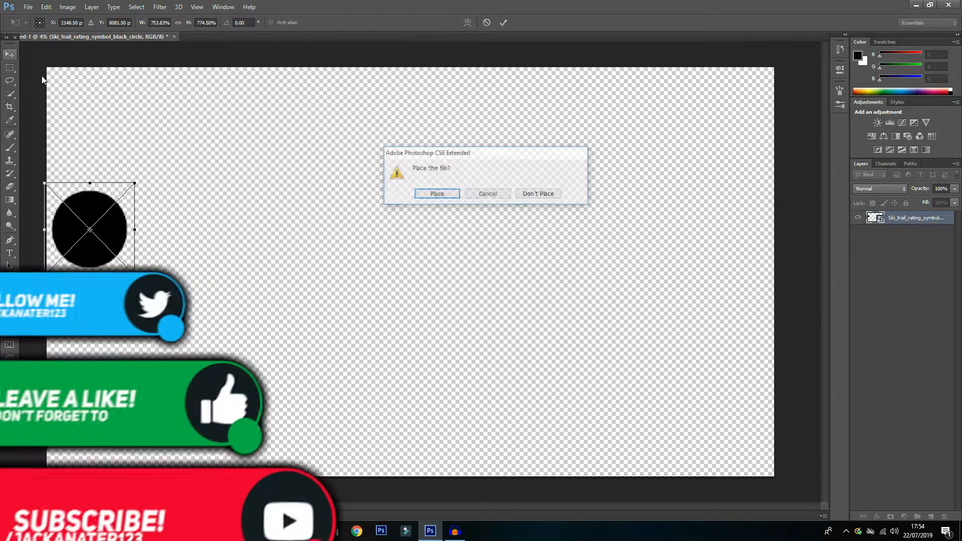
pyautogui.click(437, 195)
pyautogui.moveTo(146, 243); pyautogui.dragTo(123, 407)
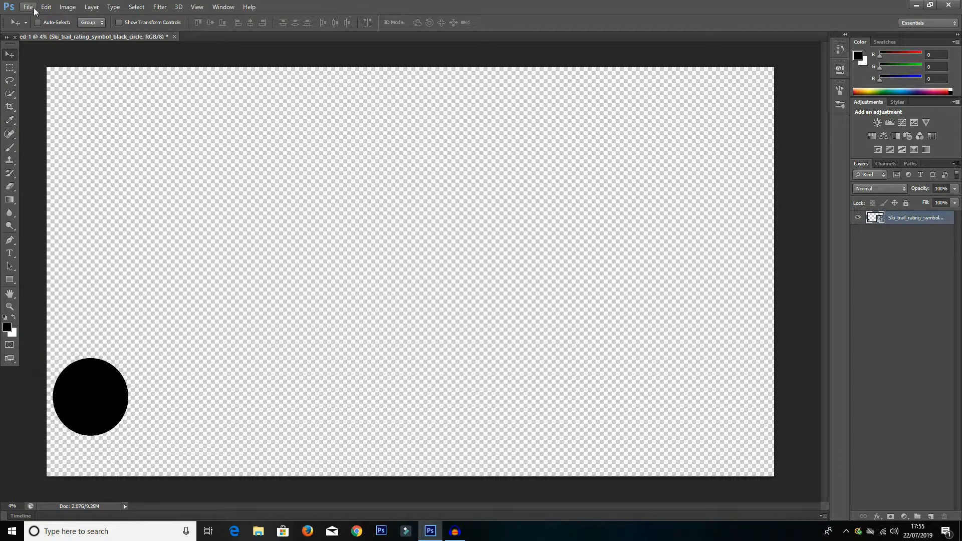
# Step: Place the red rectangle image rectangle_transparent_png_1146666 from the Downloads folder into the document
pyautogui.click(34, 8)
pyautogui.click(56, 170)
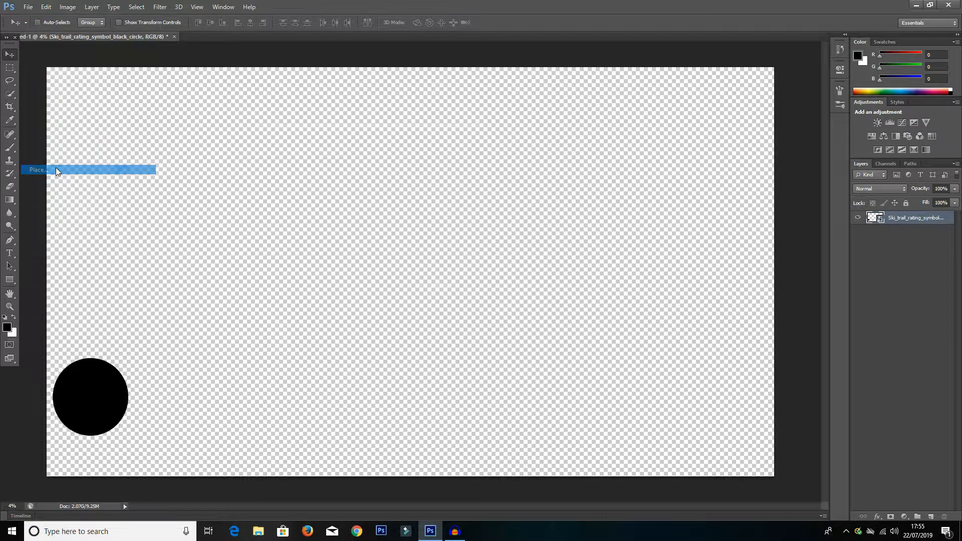
pyautogui.scroll(-10, 407, 258)
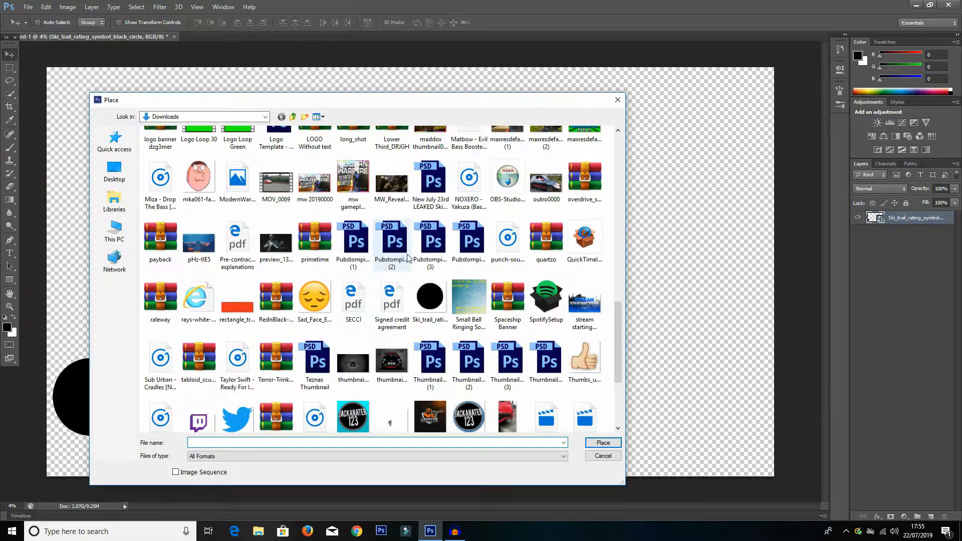
pyautogui.scroll(-3, 407, 258)
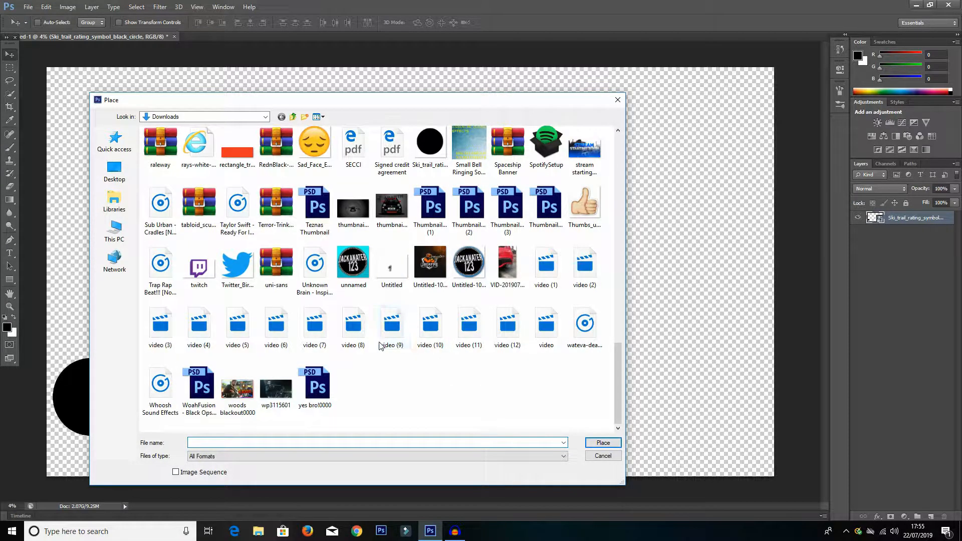
pyautogui.doubleClick(237, 150)
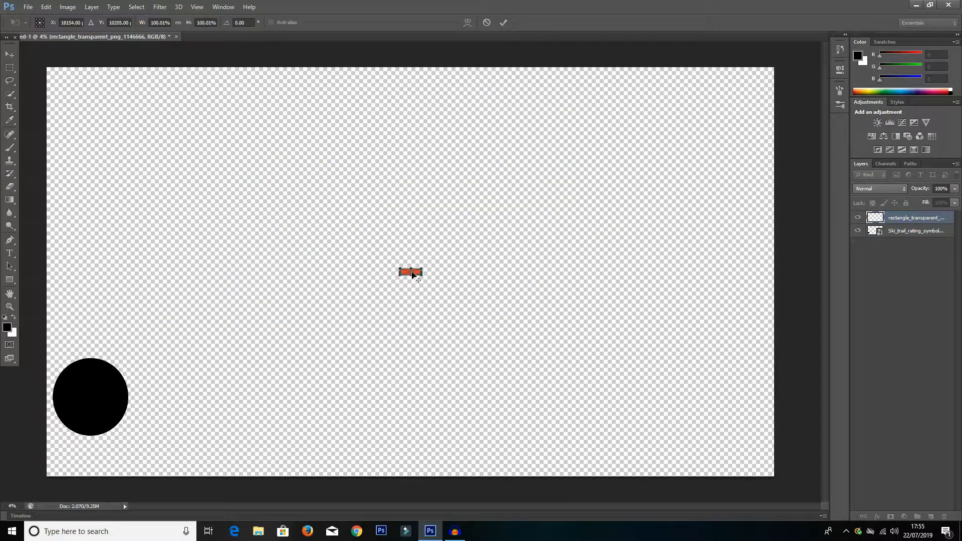
# Step: Stretch the red rectangle to about 796% wide and 512% high, and move it to overlap the circle's right half
pyautogui.moveTo(421, 275); pyautogui.dragTo(574, 304)
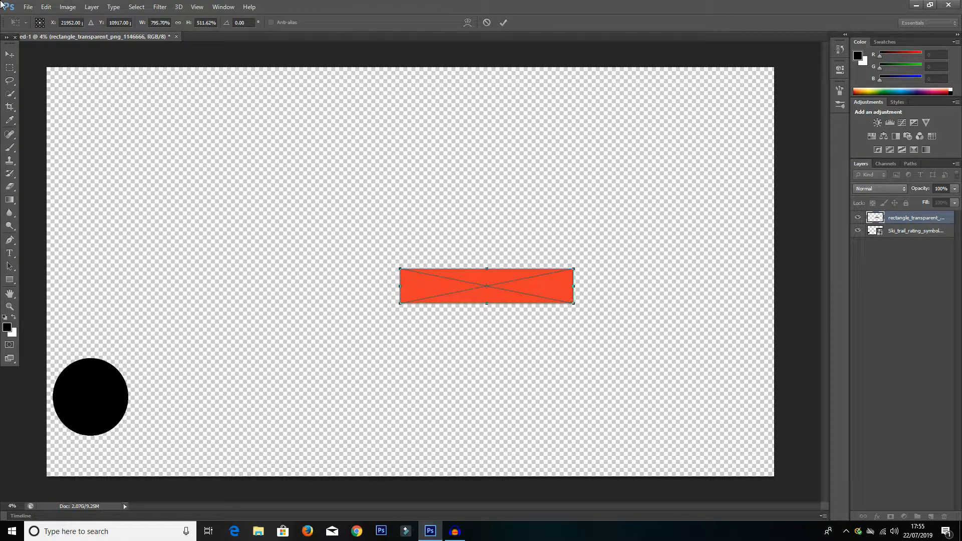
pyautogui.click(18, 53)
pyautogui.click(431, 193)
pyautogui.moveTo(508, 292); pyautogui.dragTo(207, 403)
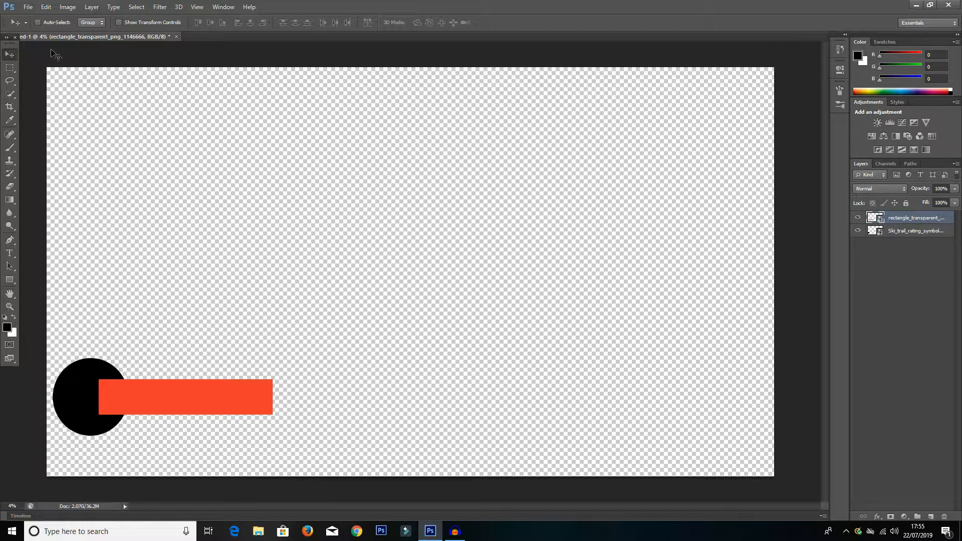
# Step: Merge the rectangle and circle layers into one, and shift the merged shape slightly down the canvas
pyautogui.keyDown('ctrl'); pyautogui.click(917, 231); pyautogui.keyUp('ctrl')
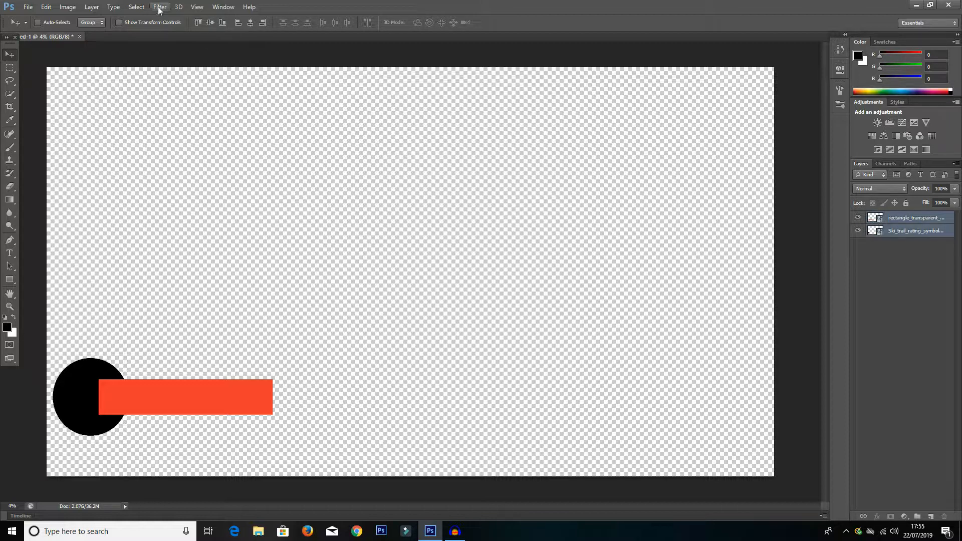
pyautogui.click(135, 7)
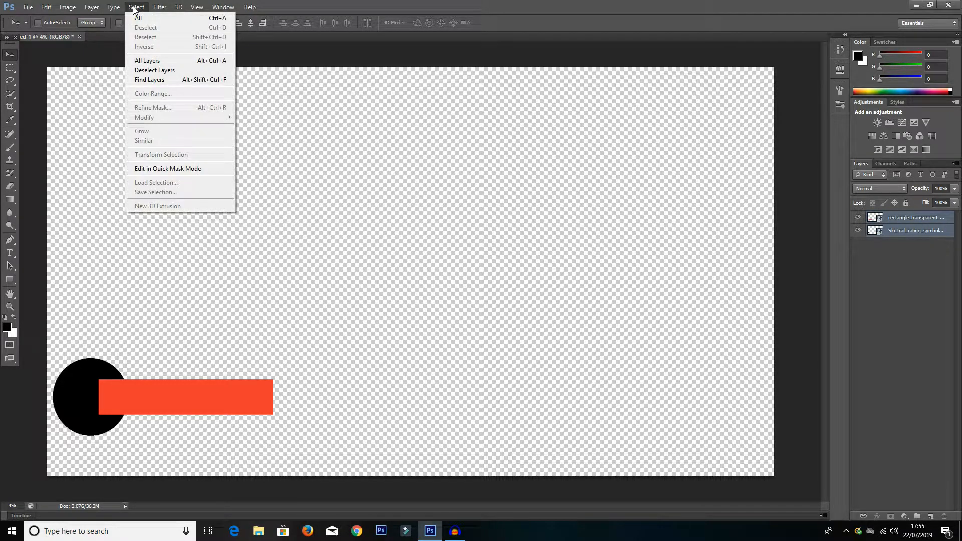
pyautogui.moveTo(97, 11)
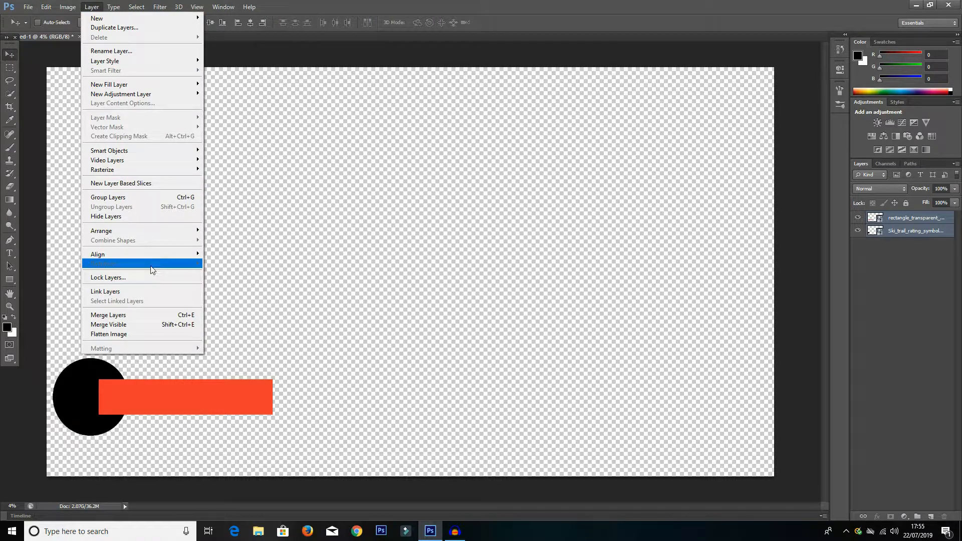
pyautogui.click(125, 317)
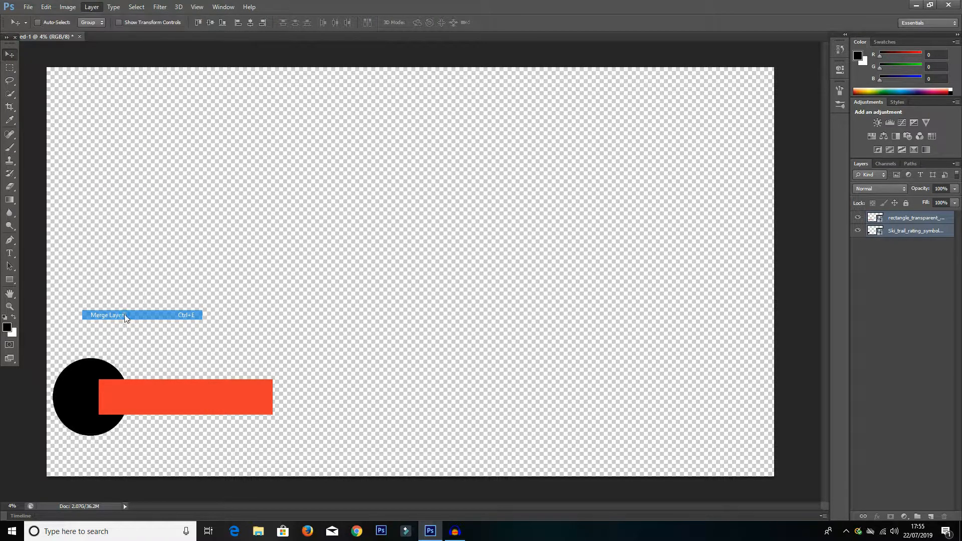
pyautogui.moveTo(171, 395)
pyautogui.mouseDown()
pyautogui.moveTo(281, 342)
pyautogui.moveTo(162, 414)
pyautogui.moveTo(168, 410)
pyautogui.mouseUp()
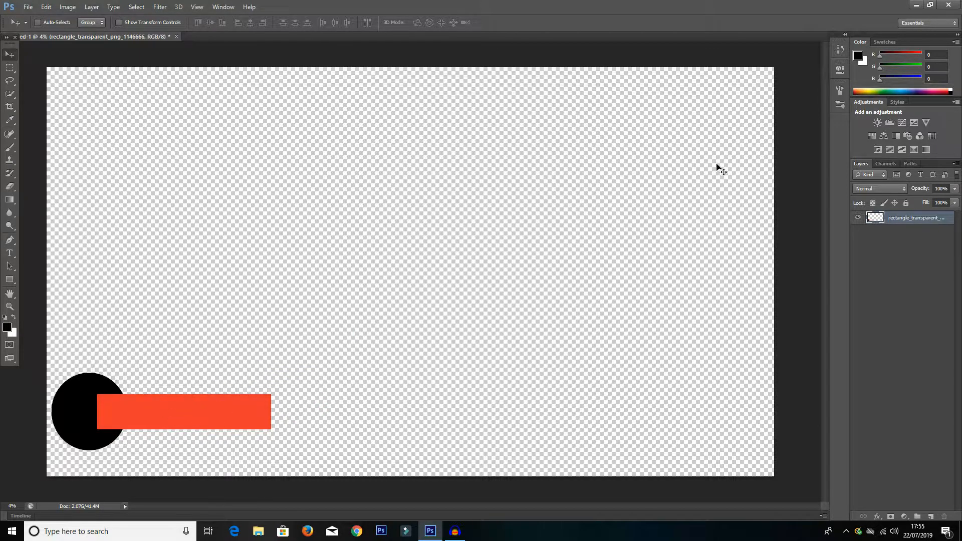
# Step: Add a Gradient Overlay to the merged layer and set the gradient's starting colour stop to dark blue #005269
pyautogui.doubleClick(885, 222)
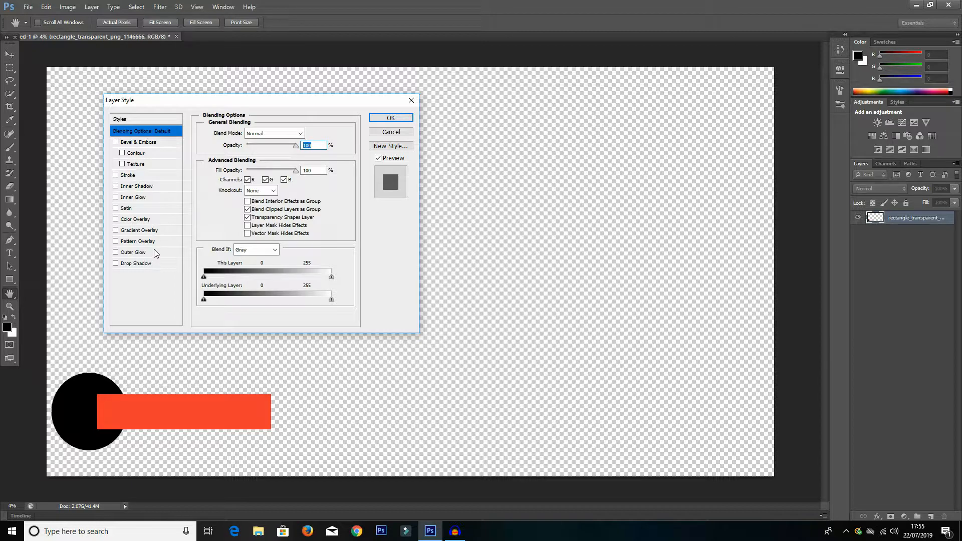
pyautogui.click(146, 230)
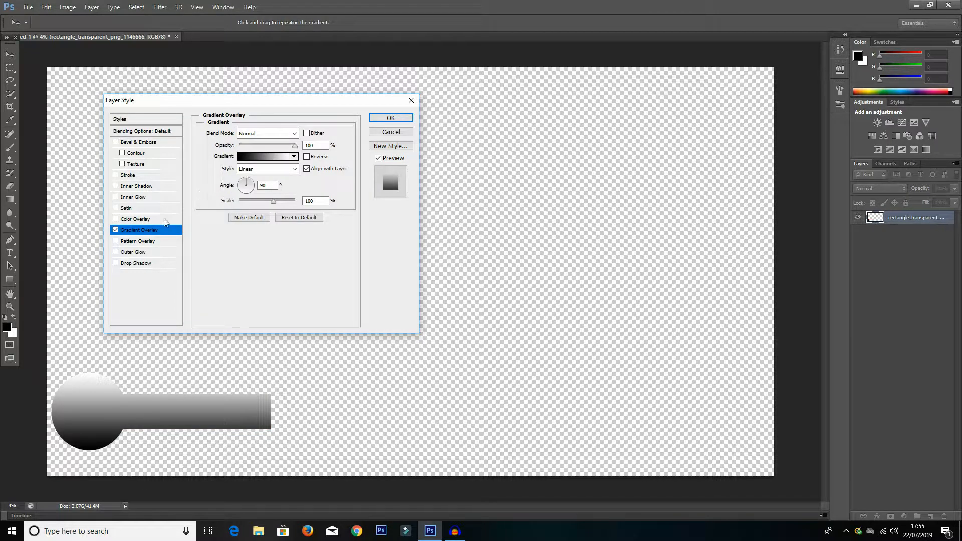
pyautogui.click(264, 157)
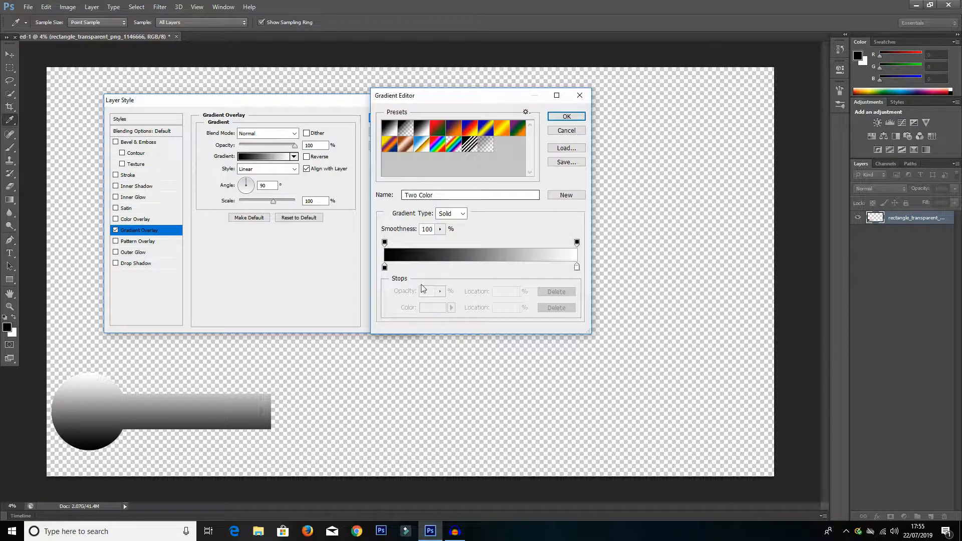
pyautogui.click(385, 268)
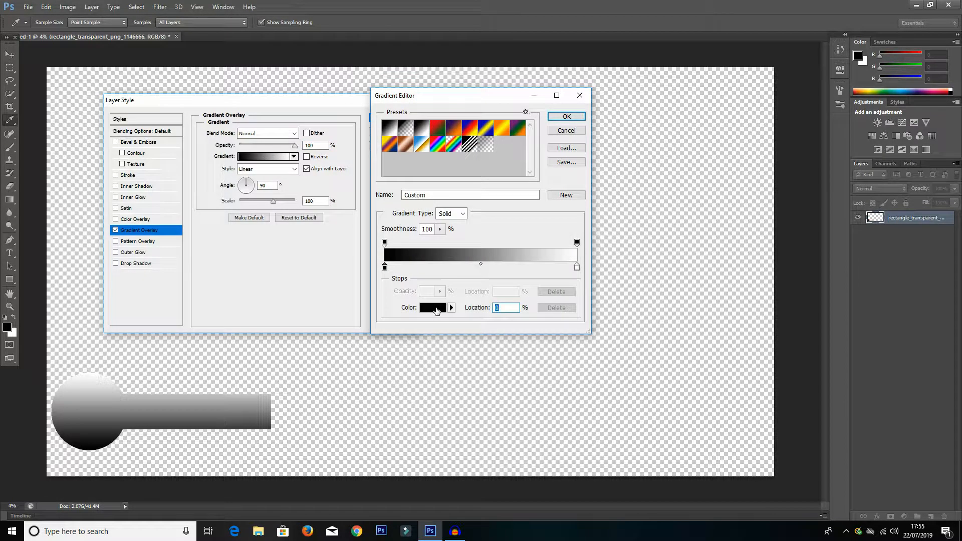
pyautogui.click(433, 308)
pyautogui.moveTo(487, 269); pyautogui.dragTo(490, 202)
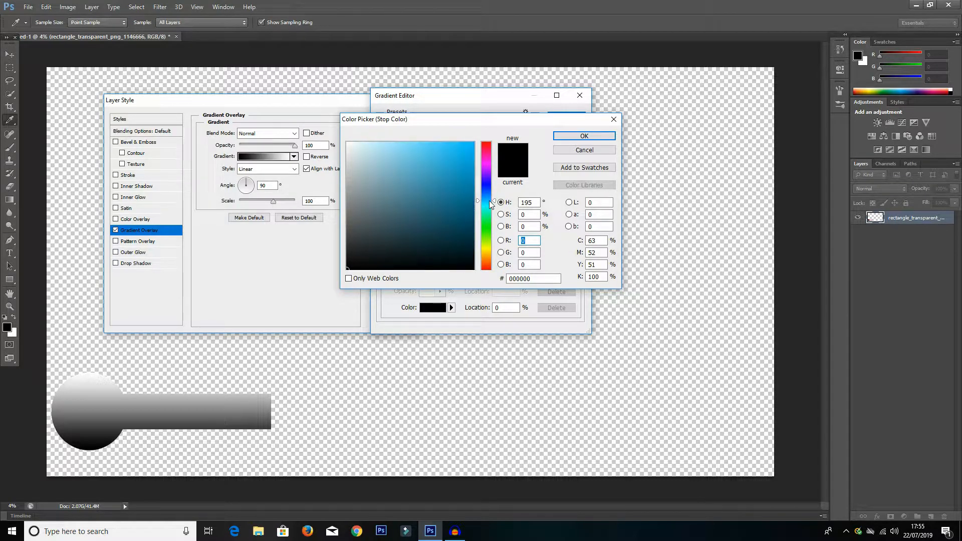
pyautogui.moveTo(431, 208)
pyautogui.mouseDown()
pyautogui.moveTo(466, 161)
pyautogui.moveTo(502, 216)
pyautogui.mouseUp()
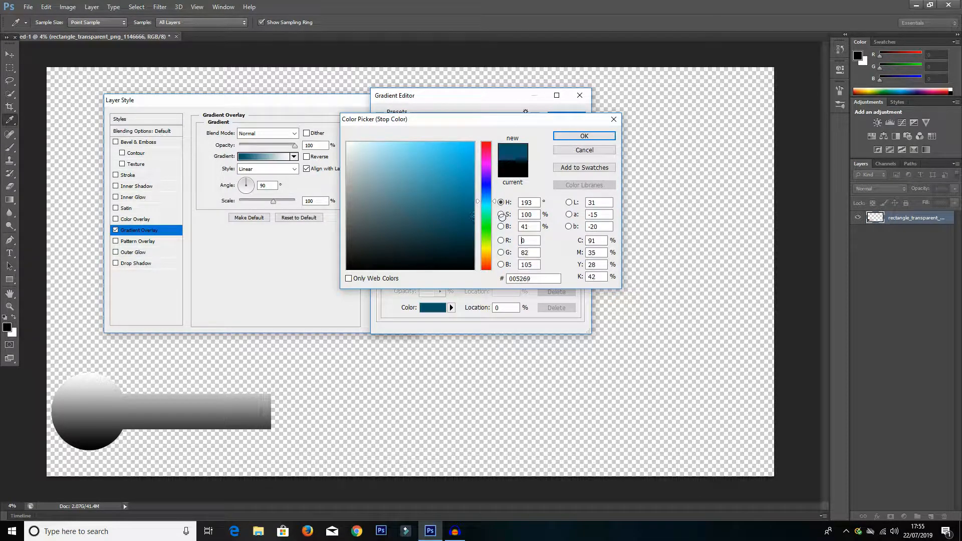
pyautogui.click(583, 135)
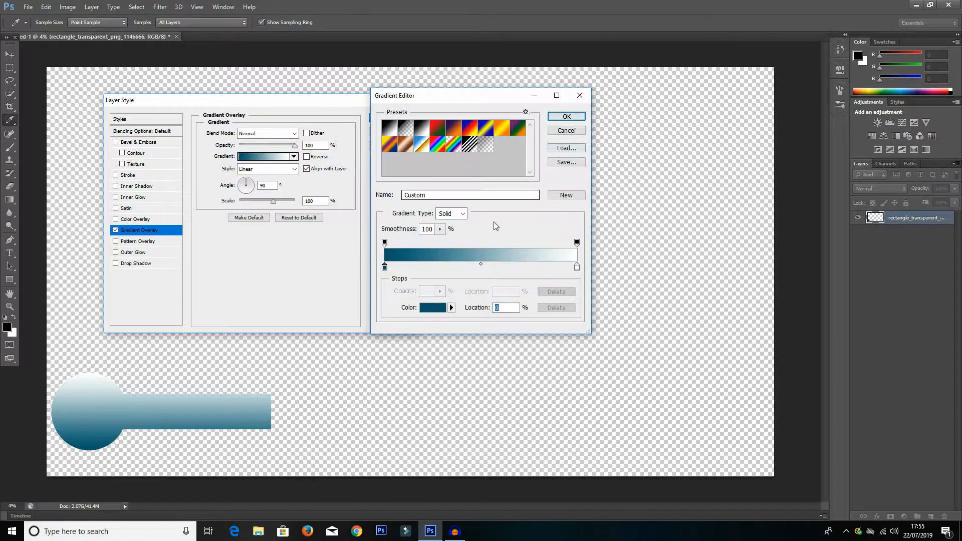
# Step: Set the gradient's end colour stop to bright blue #00c0ff and accept the edited gradient
pyautogui.click(576, 266)
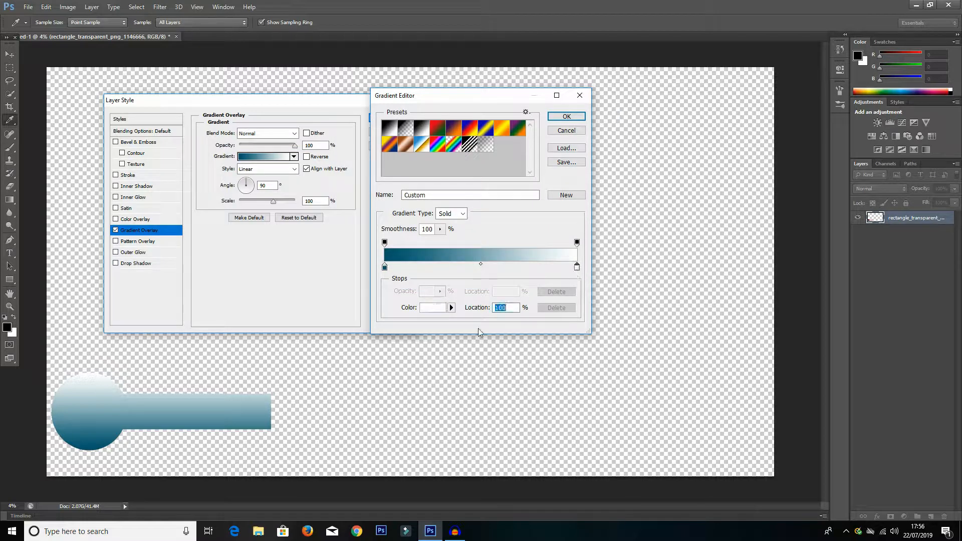
pyautogui.click(434, 307)
pyautogui.moveTo(489, 210); pyautogui.dragTo(487, 202)
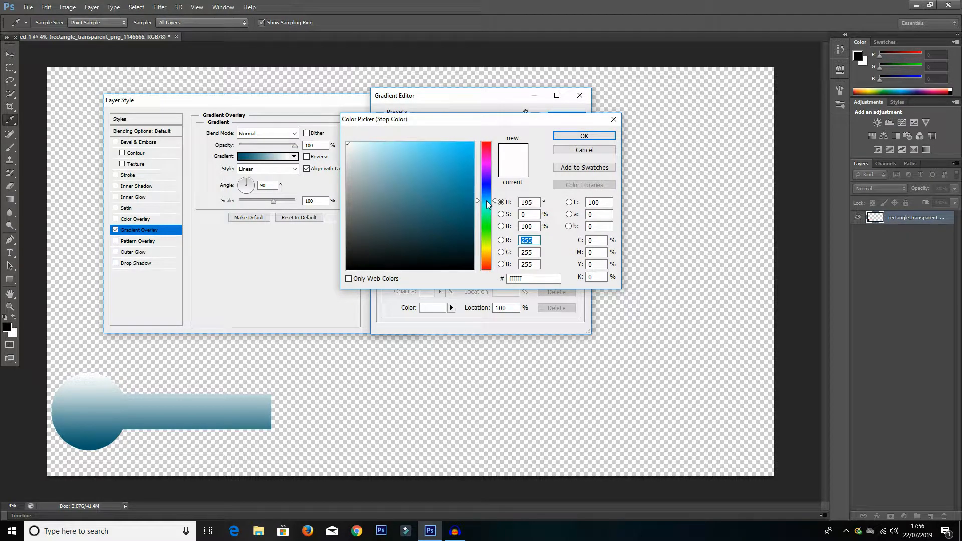
pyautogui.moveTo(463, 165); pyautogui.dragTo(474, 143)
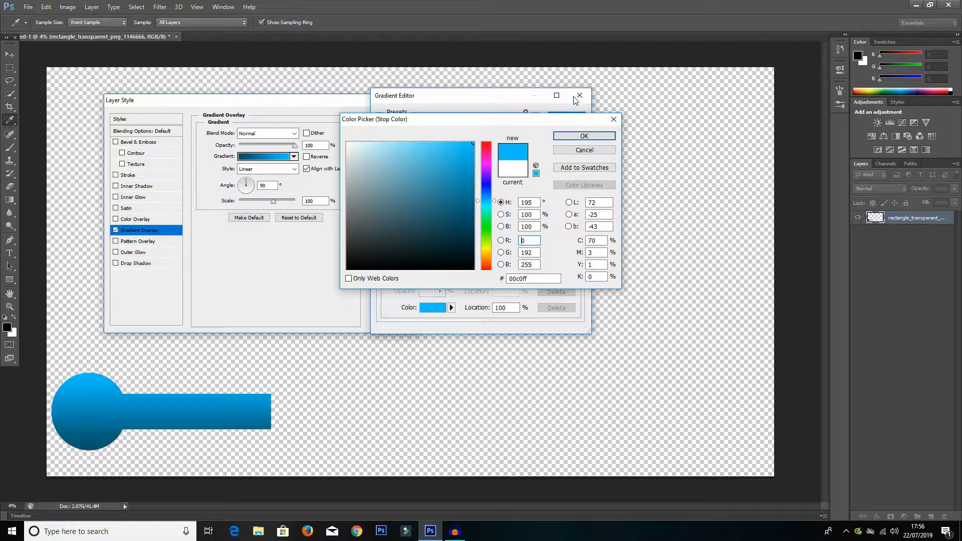
pyautogui.click(601, 139)
pyautogui.click(571, 119)
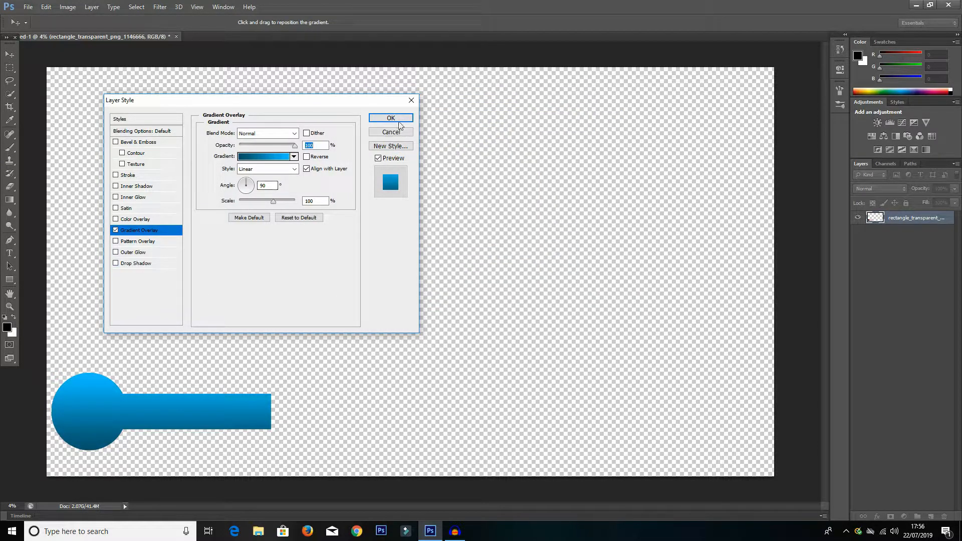
# Step: Add a Drop Shadow to the merged banner shape with 61% spread and a size near the maximum
pyautogui.click(138, 265)
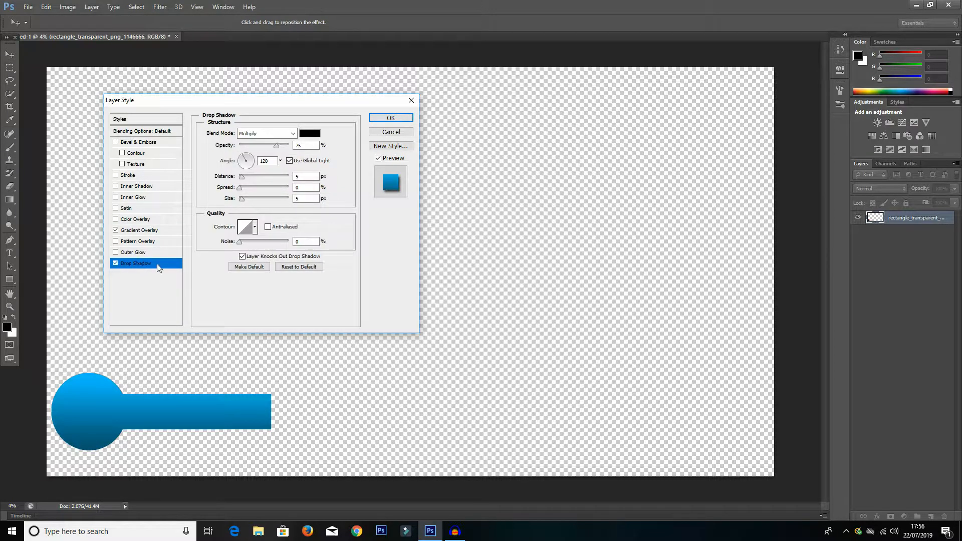
pyautogui.moveTo(254, 189); pyautogui.dragTo(285, 202)
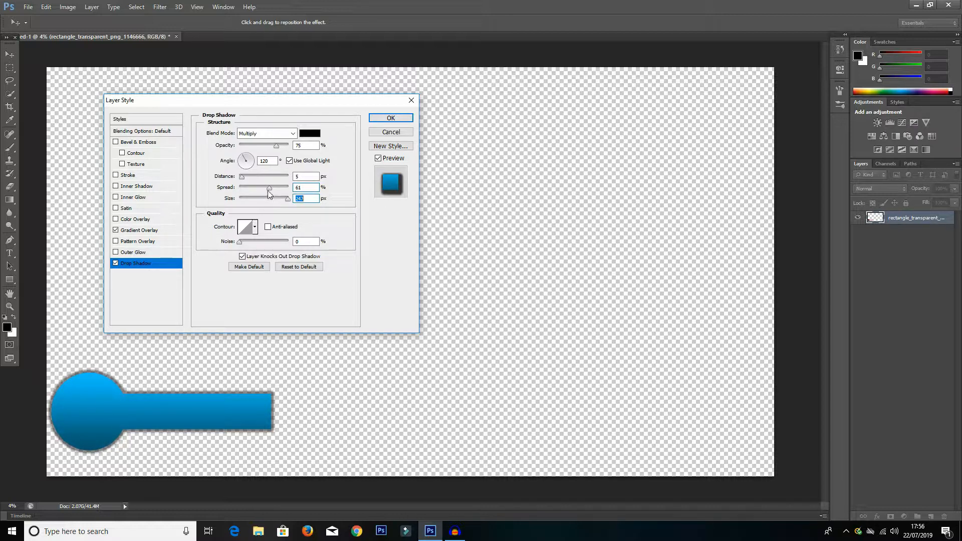
pyautogui.click(402, 121)
# Step: Place the Twitter_Bird image from the Downloads folder and position it inside the banner's circle
pyautogui.click(30, 8)
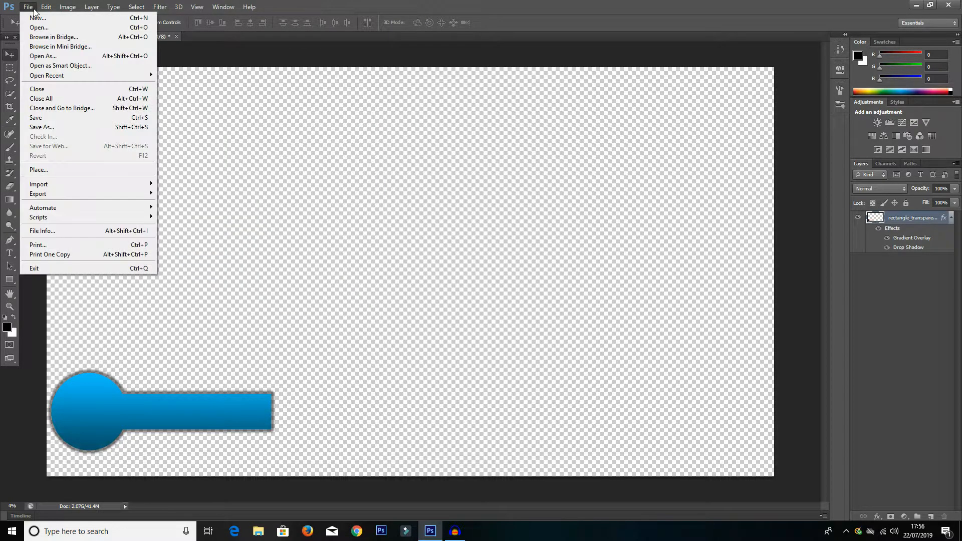
pyautogui.click(49, 169)
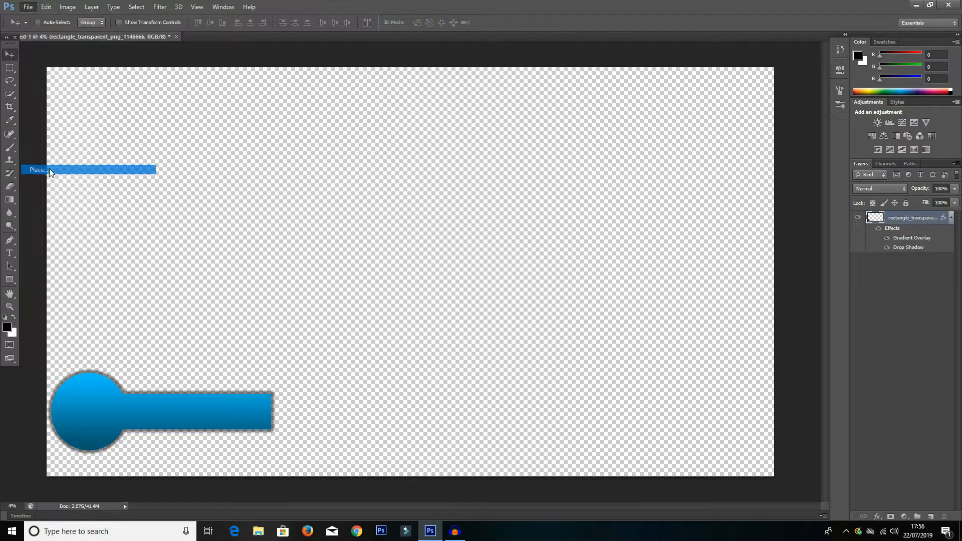
pyautogui.scroll(-10, 331, 303)
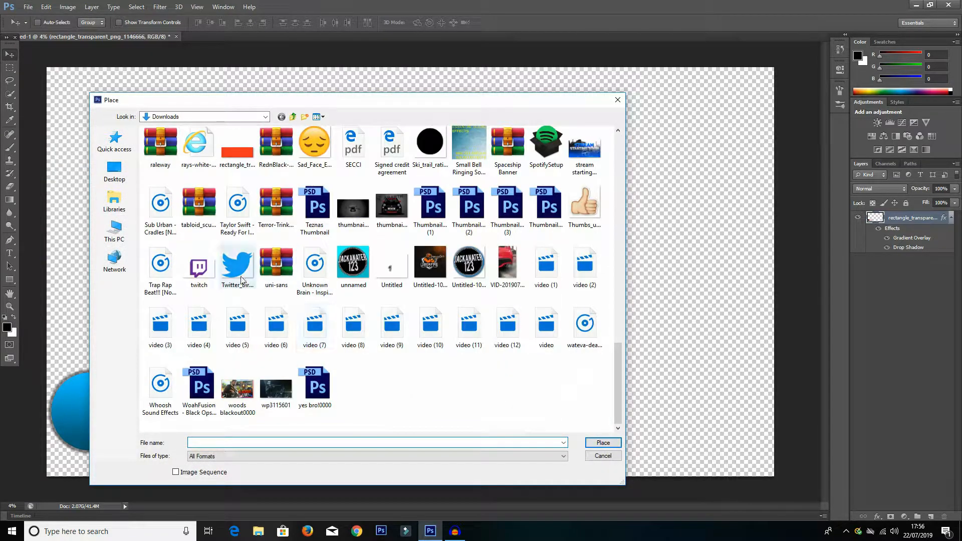
pyautogui.doubleClick(237, 265)
pyautogui.moveTo(420, 279); pyautogui.dragTo(98, 407)
pyautogui.click(15, 54)
pyautogui.click(437, 194)
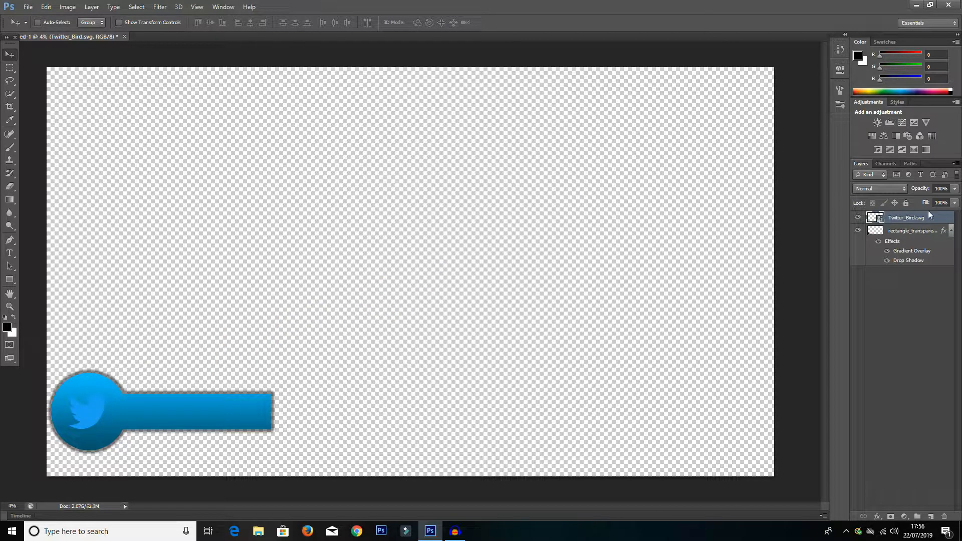
# Step: Add a white Color Overlay at 100% opacity to the Twitter bird layer
pyautogui.doubleClick(886, 224)
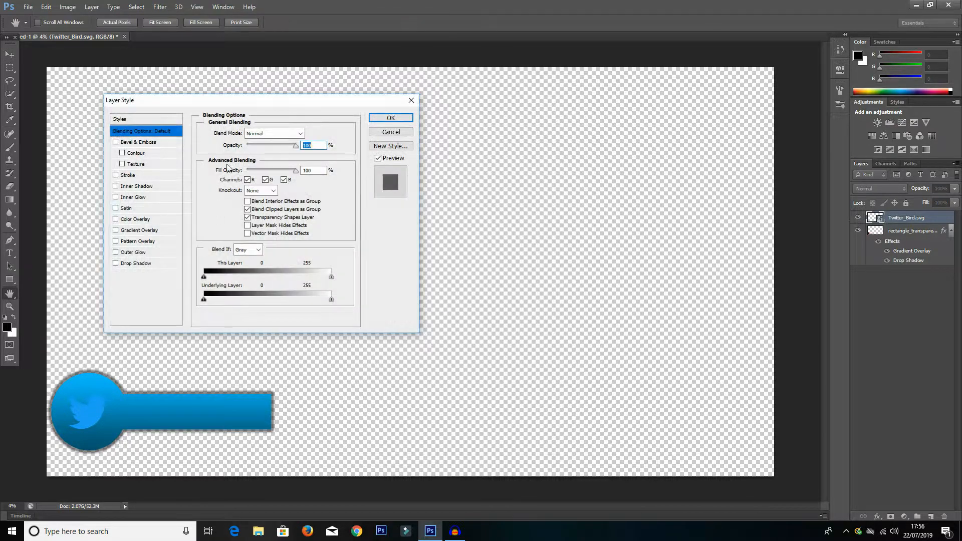
pyautogui.click(135, 219)
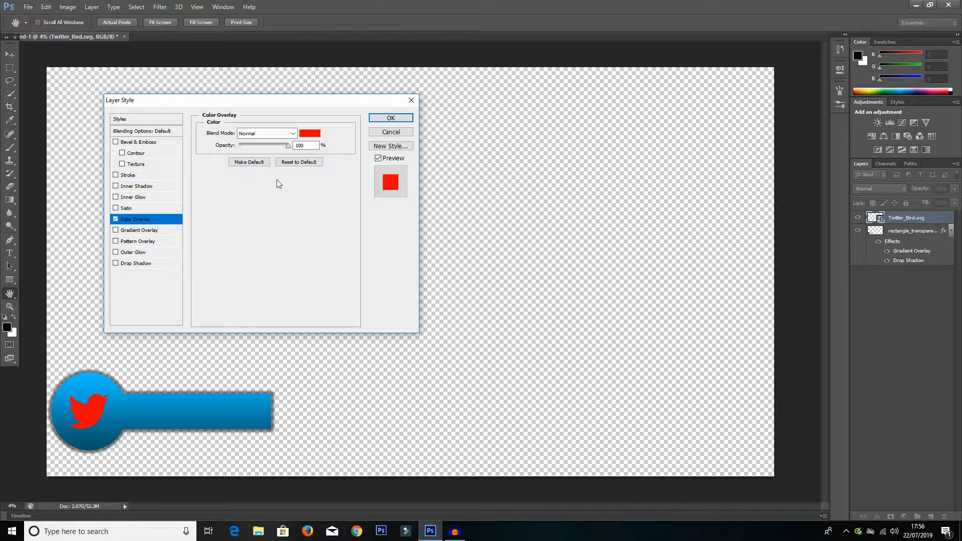
pyautogui.click(310, 133)
pyautogui.click(289, 112)
pyautogui.click(596, 136)
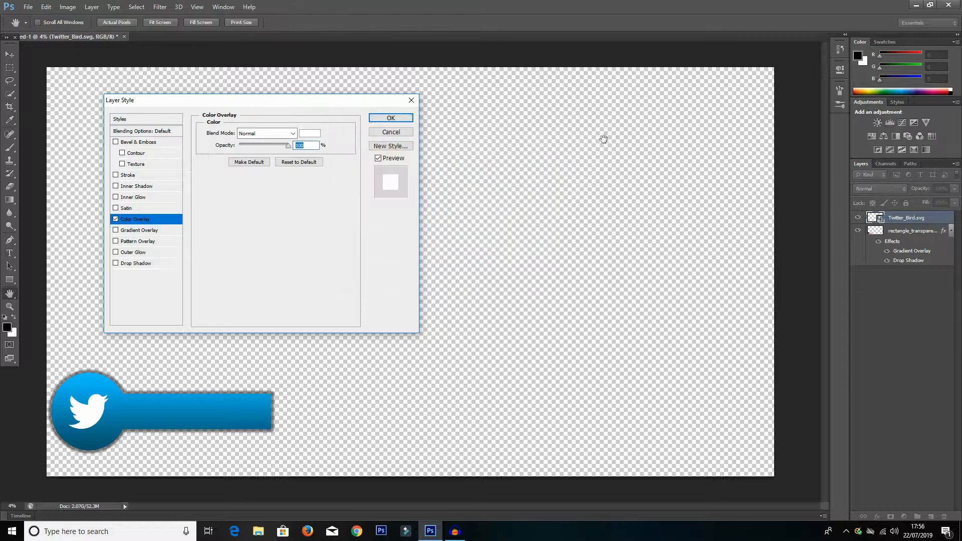
# Step: Add a Drop Shadow to the Twitter bird layer with 49% spread and a moderately increased size
pyautogui.click(142, 263)
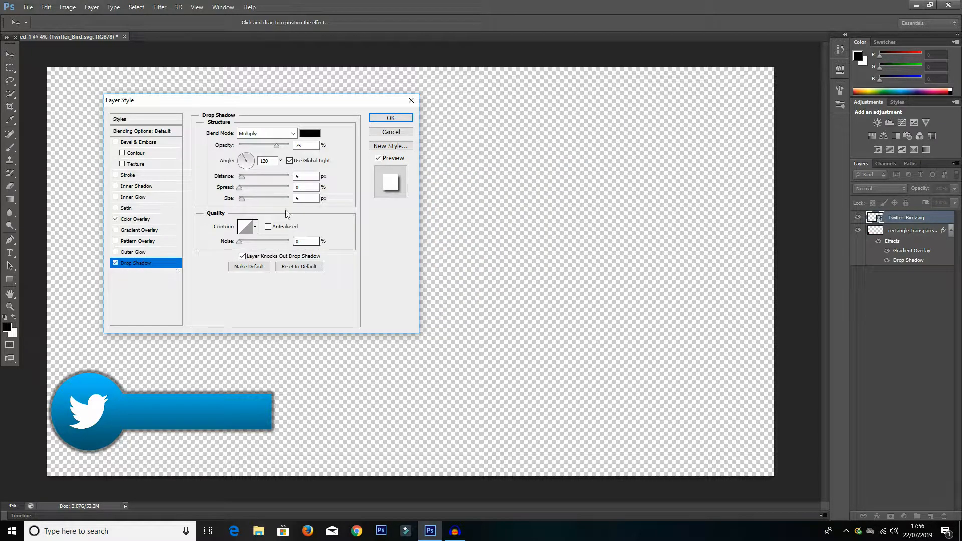
pyautogui.click(263, 187)
pyautogui.moveTo(248, 198); pyautogui.dragTo(258, 199)
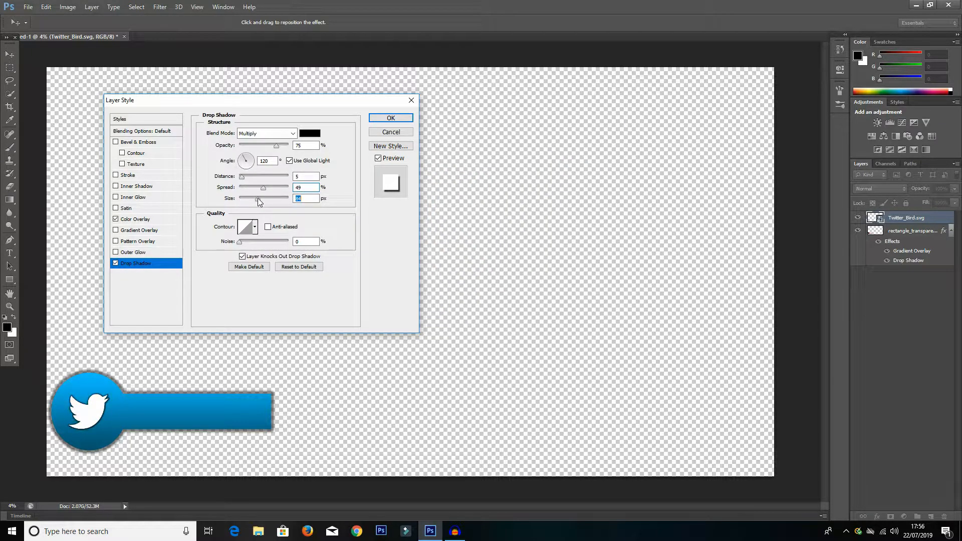
pyautogui.click(409, 120)
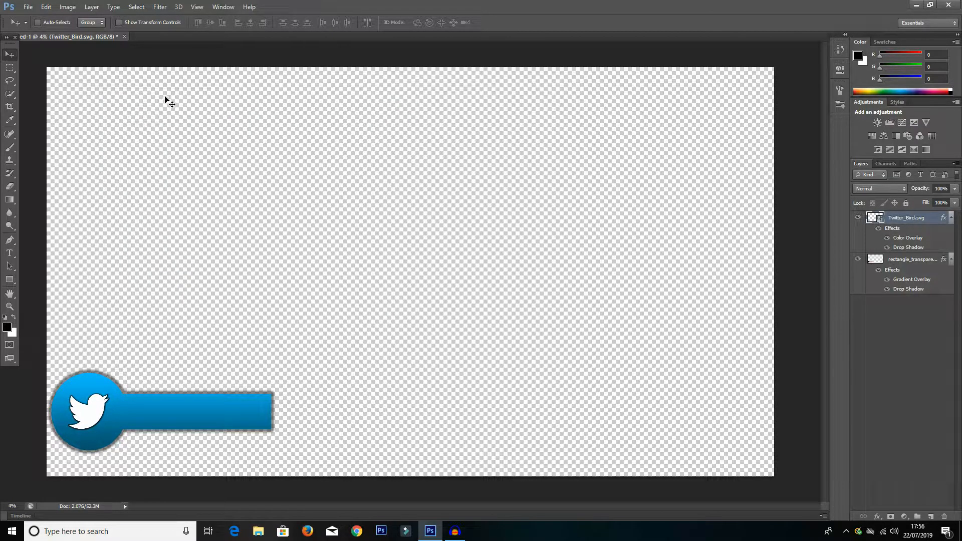
pyautogui.click(28, 7)
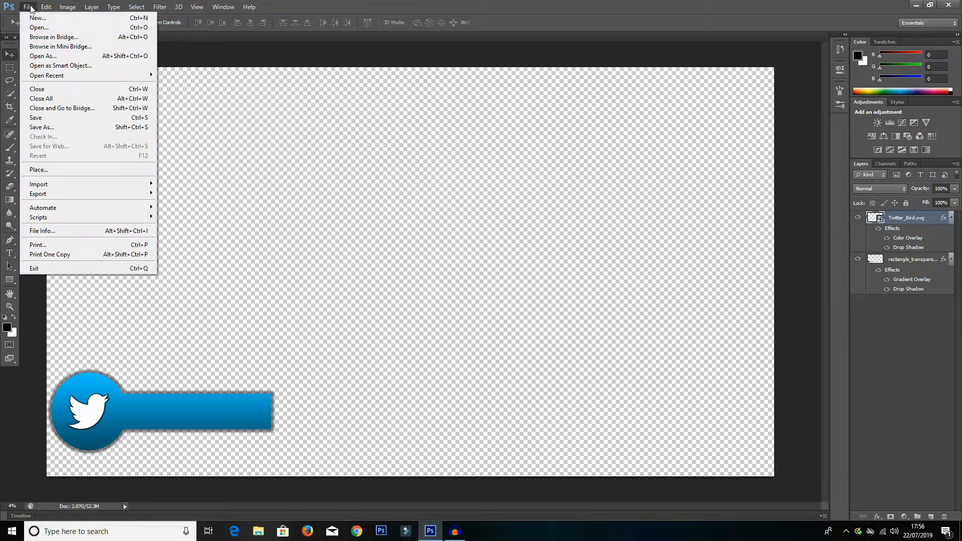
pyautogui.moveTo(45, 7)
pyautogui.click(193, 38)
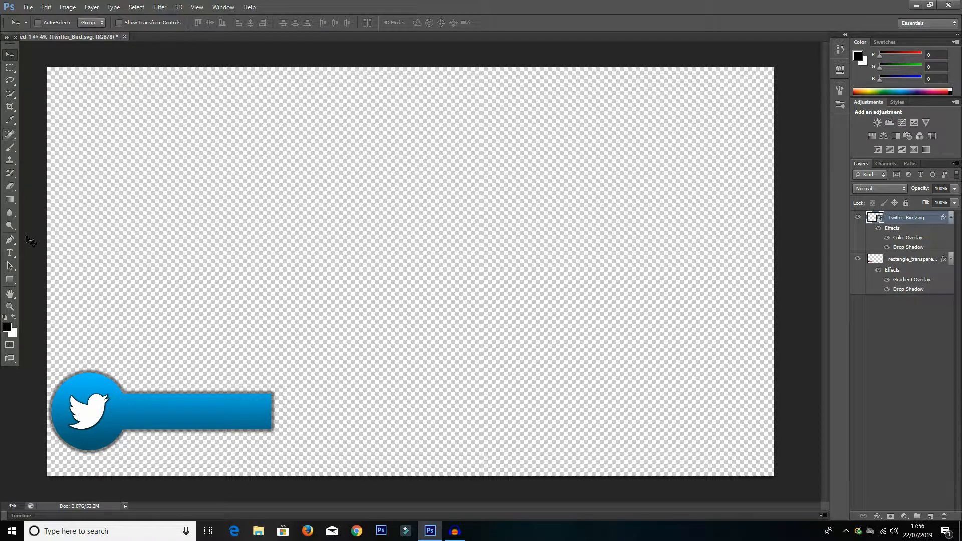
# Step: Add the text "FOLLOW ME ON TWITTER" in white 400 pt Bebas Neue on the banner's rectangle
pyautogui.click(13, 251)
pyautogui.click(139, 405)
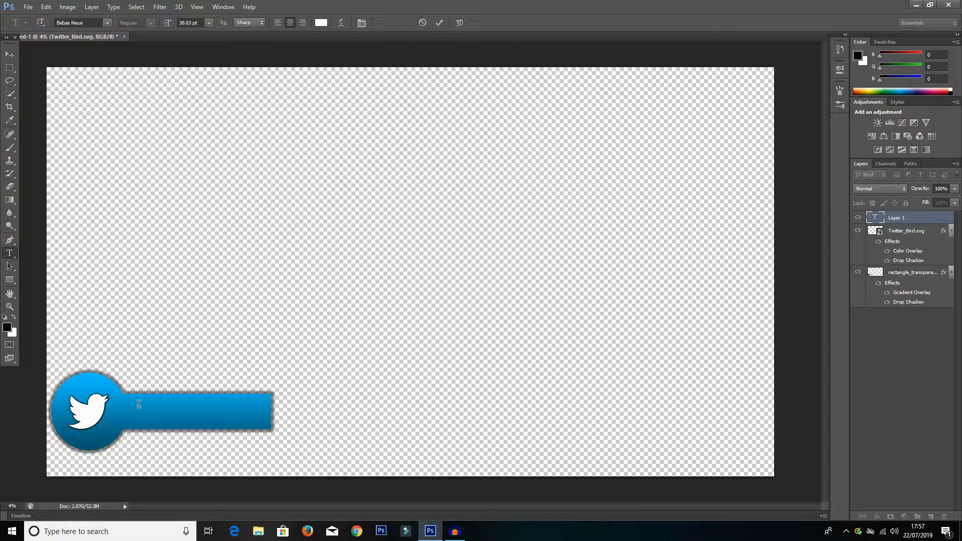
pyautogui.click(208, 23)
pyautogui.click(214, 190)
pyautogui.moveTo(192, 23); pyautogui.dragTo(176, 26)
pyautogui.press('capslock')
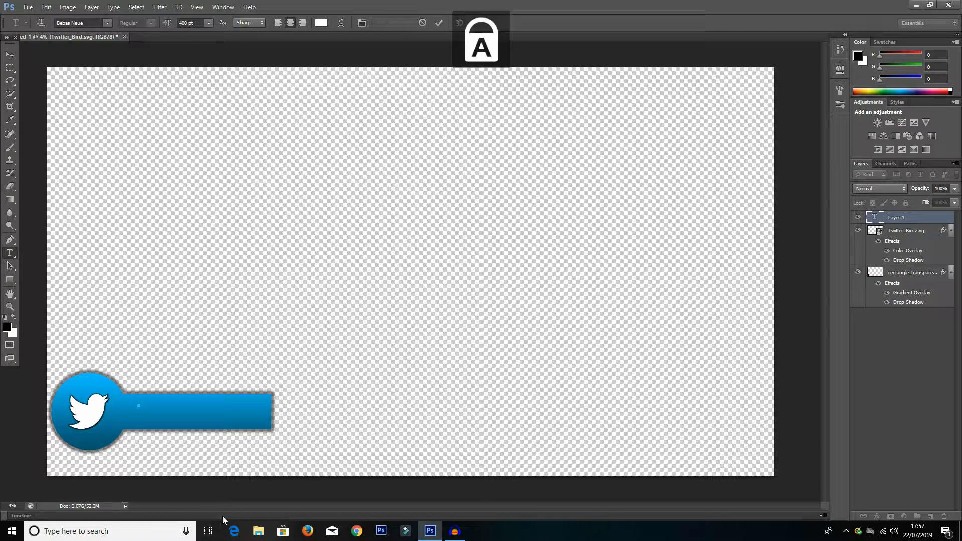
pyautogui.write('FOLLOW')
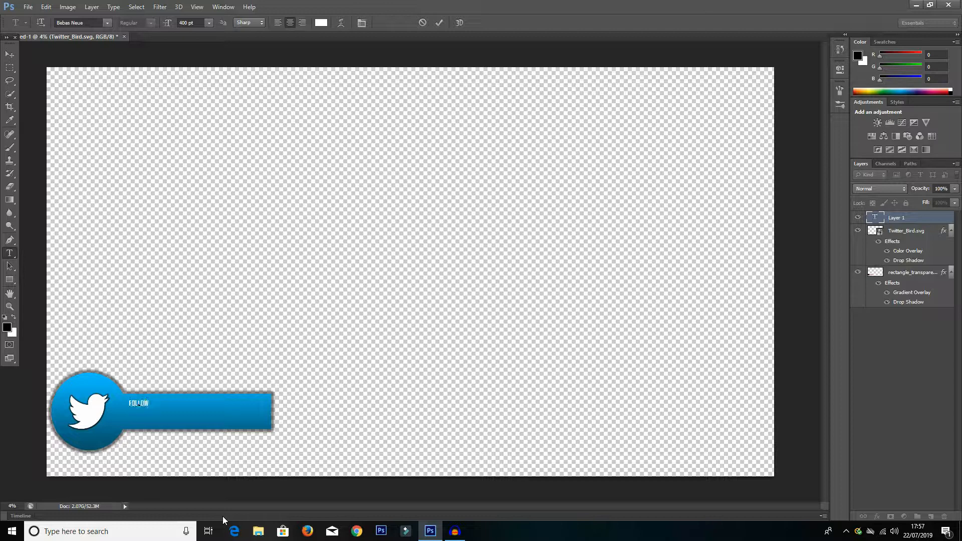
pyautogui.write(' ME ON TWITTER')
pyautogui.press('capslock')
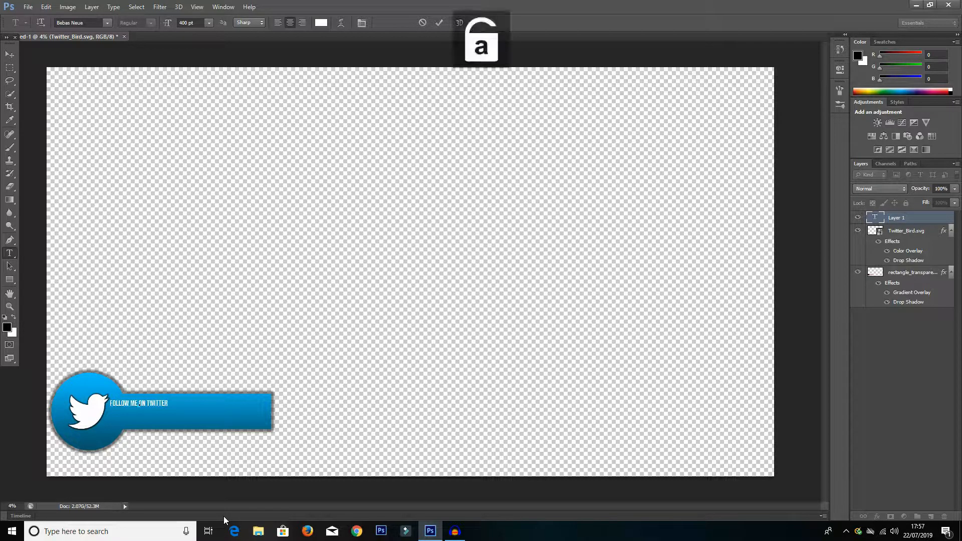
pyautogui.click(10, 54)
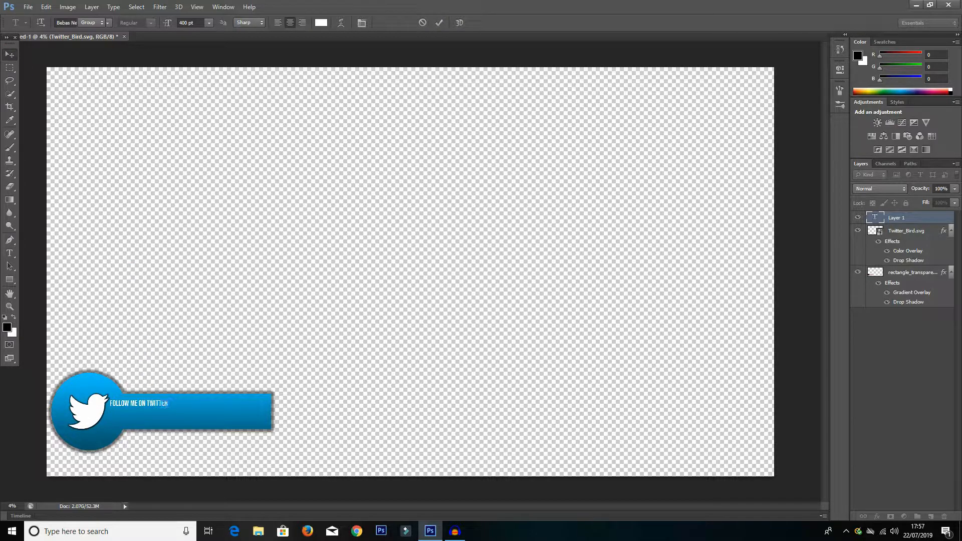
pyautogui.hotkey('ctrl', 'Return')
# Step: Scale the text to about 221% wide and 213% high, and move it right of the circle onto the blue bar
pyautogui.hotkey('ctrl', 't')
pyautogui.moveTo(168, 409); pyautogui.dragTo(209, 423)
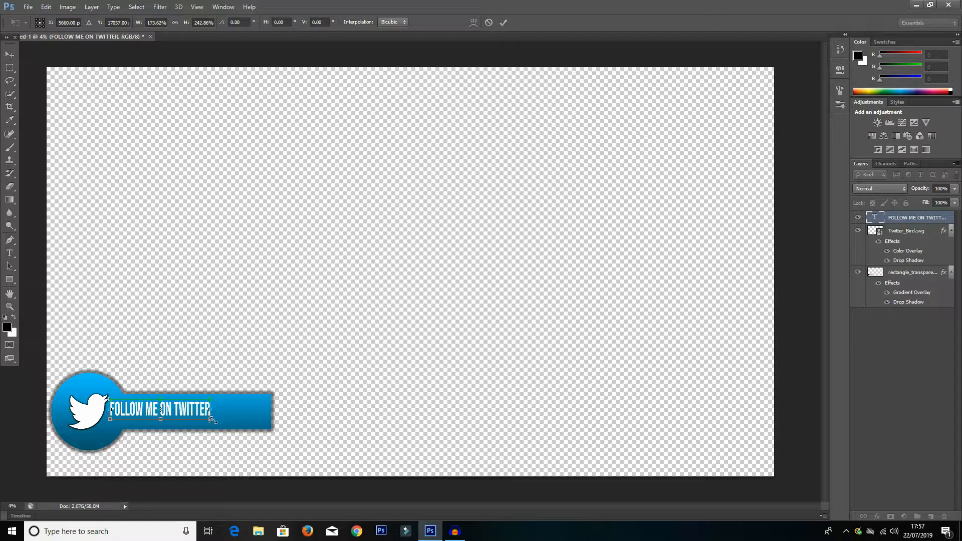
pyautogui.moveTo(213, 420); pyautogui.dragTo(239, 418)
pyautogui.click(5, 52)
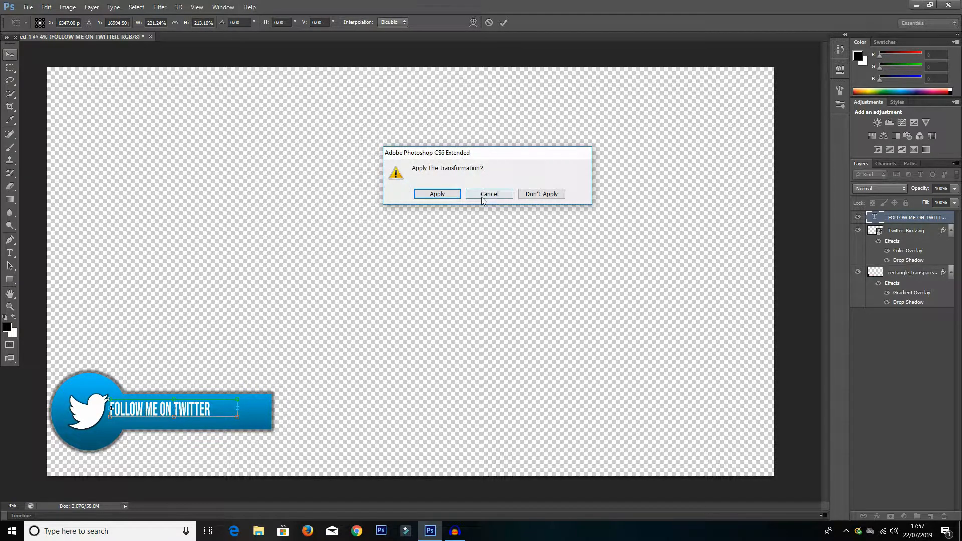
pyautogui.click(437, 195)
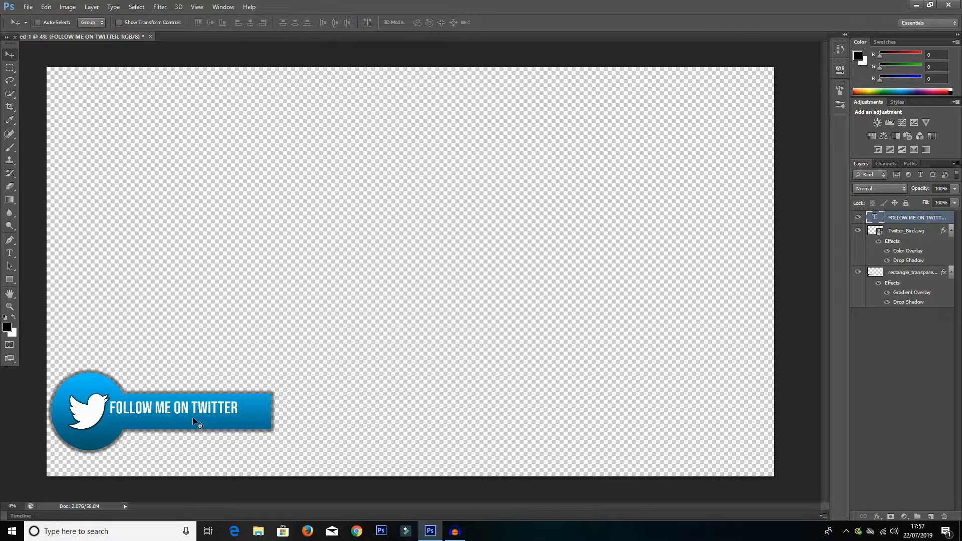
pyautogui.moveTo(209, 409); pyautogui.dragTo(223, 403)
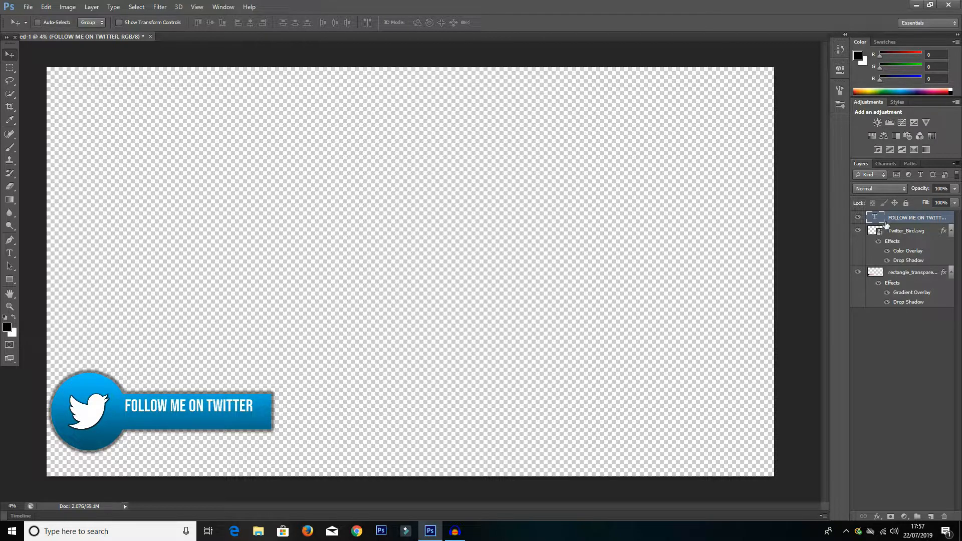
# Step: Add a Drop Shadow to the FOLLOW ME ON TWITTER text layer with 23% spread and a slightly increased size
pyautogui.doubleClick(886, 224)
pyautogui.click(135, 263)
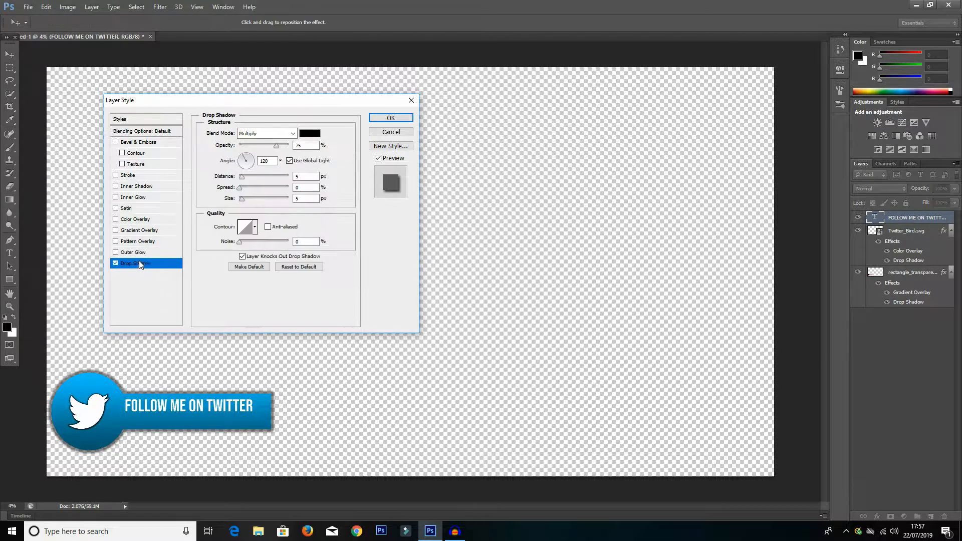
pyautogui.moveTo(258, 188); pyautogui.dragTo(250, 200)
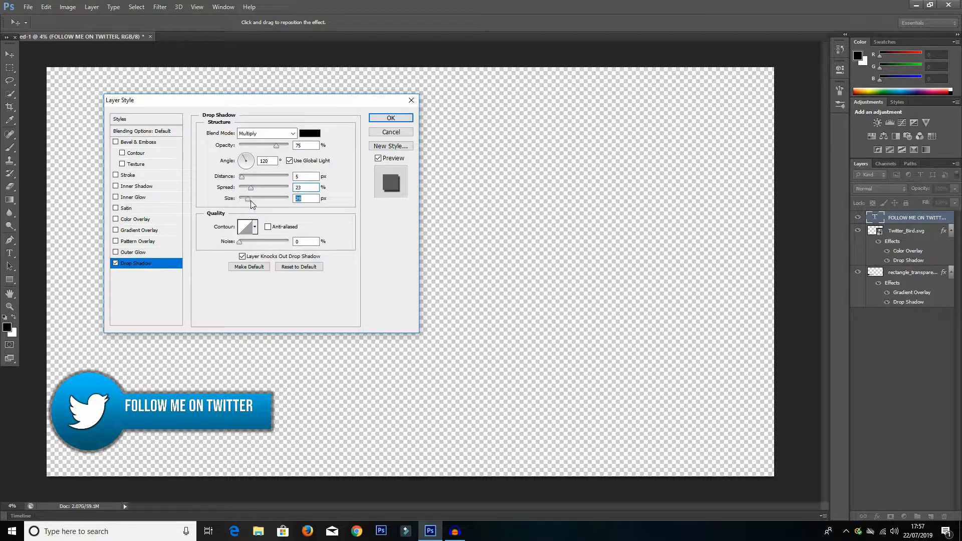
pyautogui.click(391, 118)
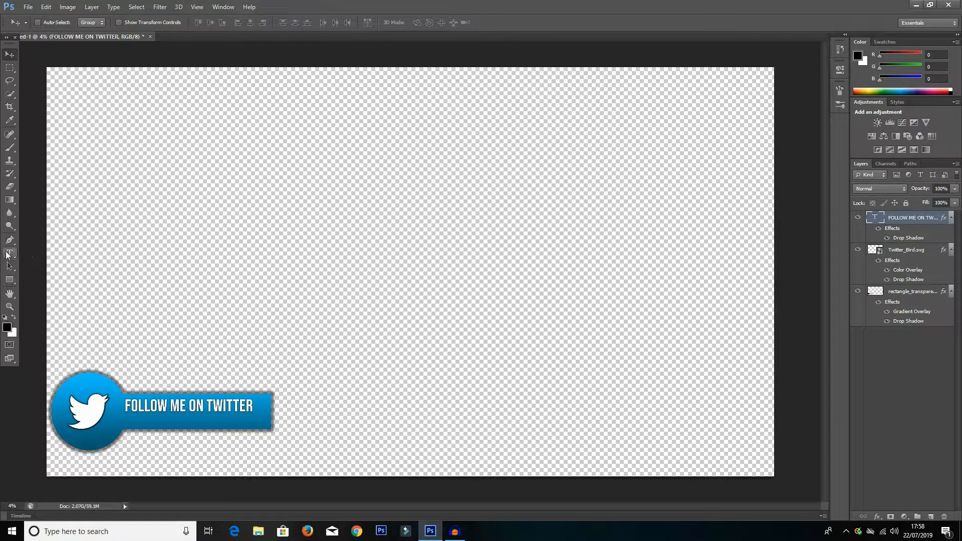
# Step: Duplicate the FOLLOW ME ON TWITTER text layer and move the copy directly below the original line
pyautogui.rightClick(906, 217)
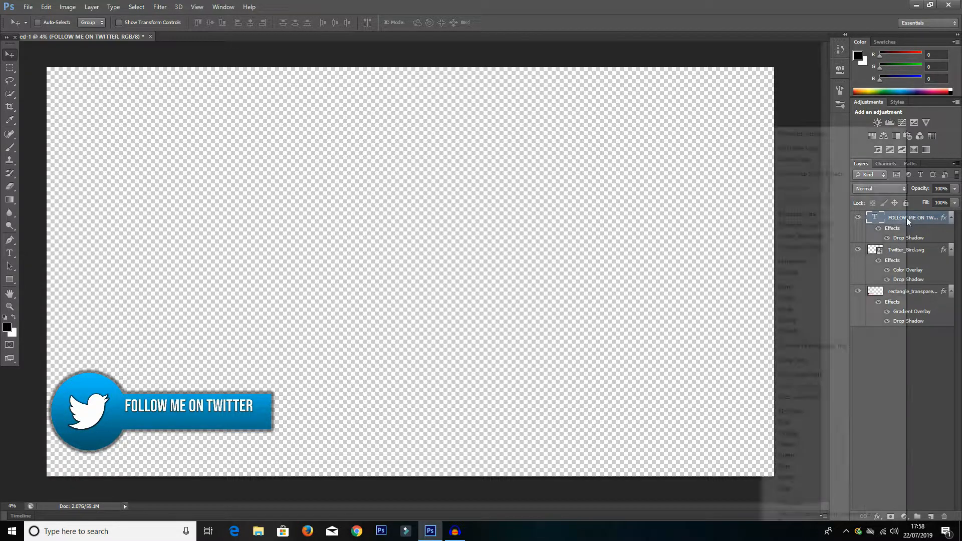
pyautogui.click(799, 149)
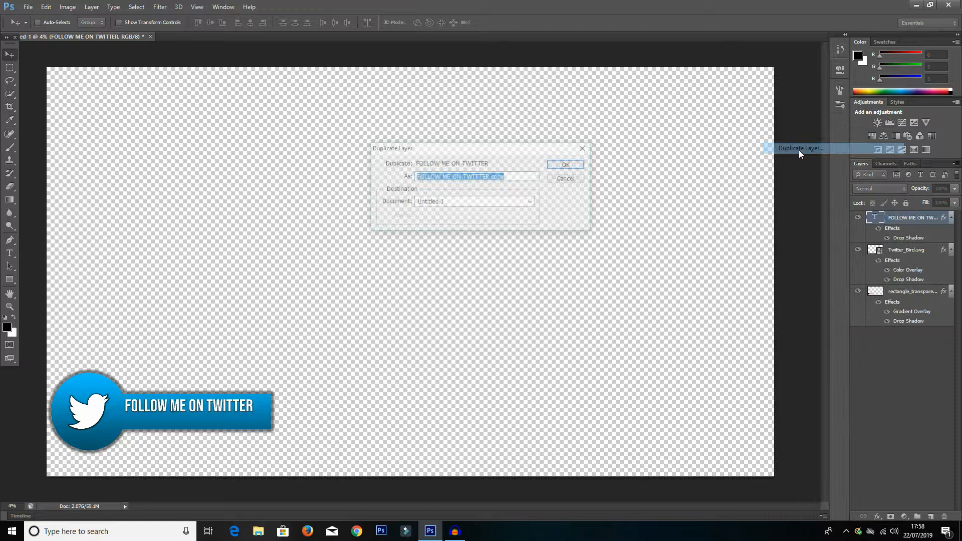
pyautogui.click(568, 165)
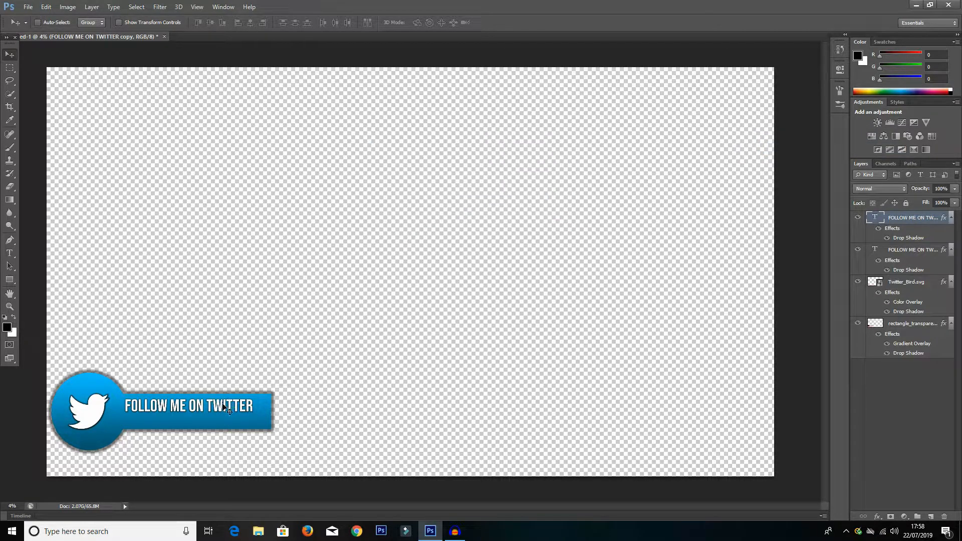
pyautogui.moveTo(229, 405)
pyautogui.mouseDown()
pyautogui.moveTo(228, 423)
pyautogui.moveTo(221, 419)
pyautogui.mouseUp()
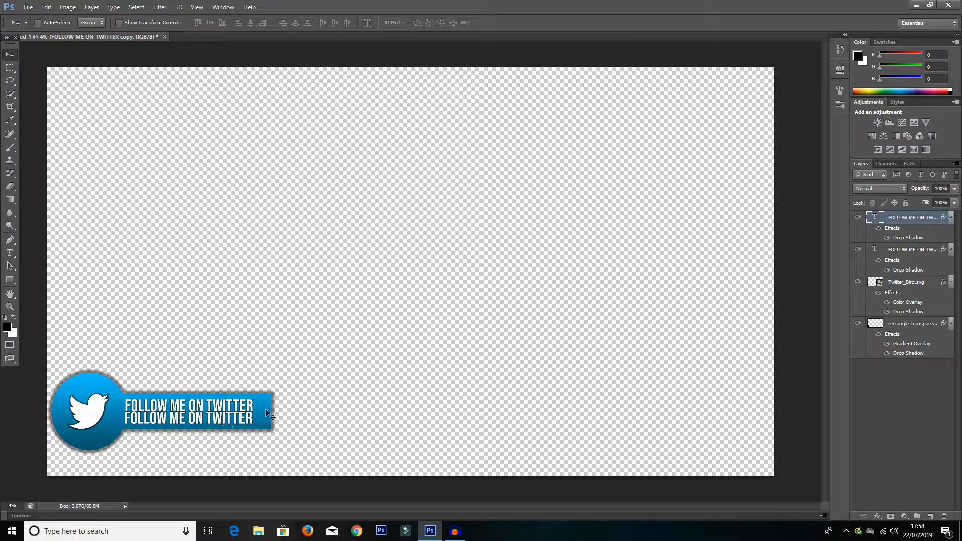
# Step: Replace the text of the lower FOLLOW ME ON TWITTER copy with "/JACKANATER123" in capitals and commit the edit
pyautogui.doubleClick(874, 219)
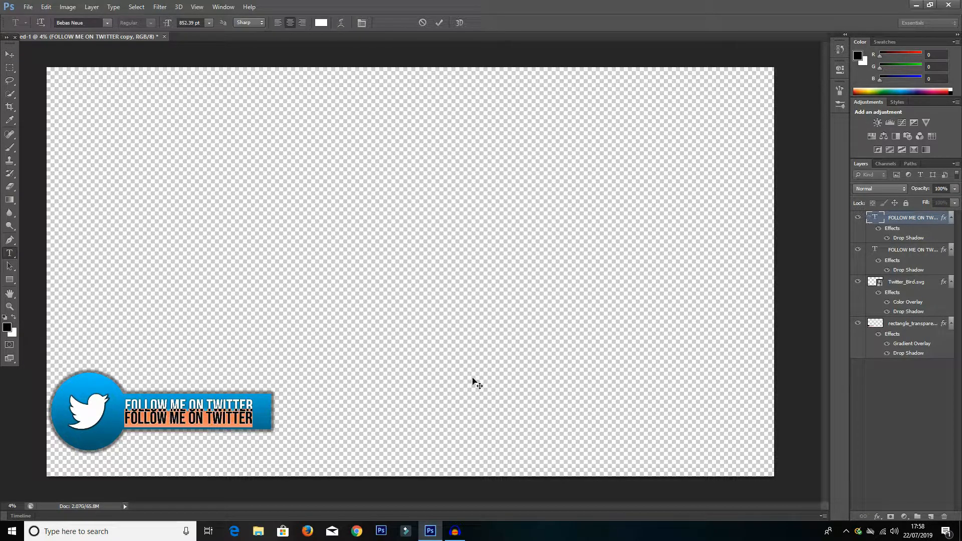
pyautogui.press('BackSpace')
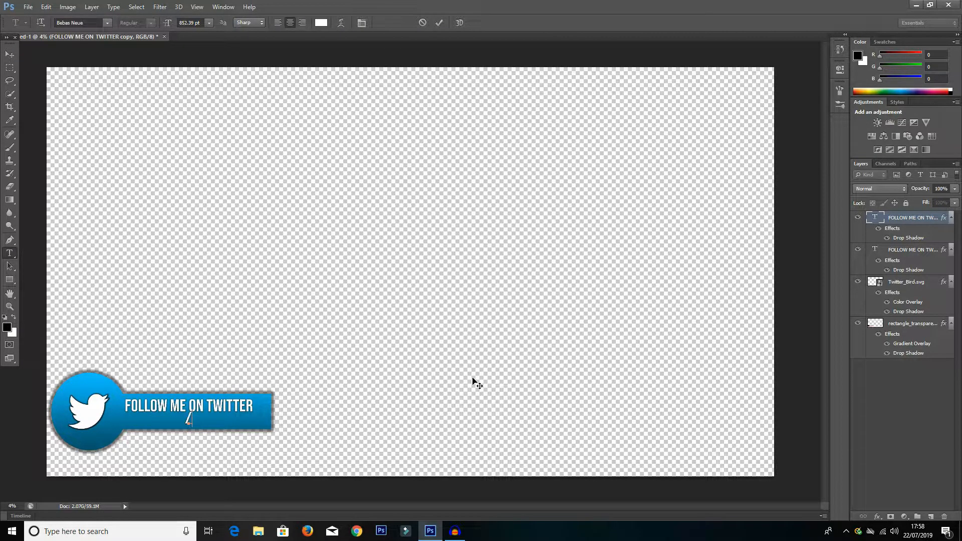
pyautogui.press('capslock')
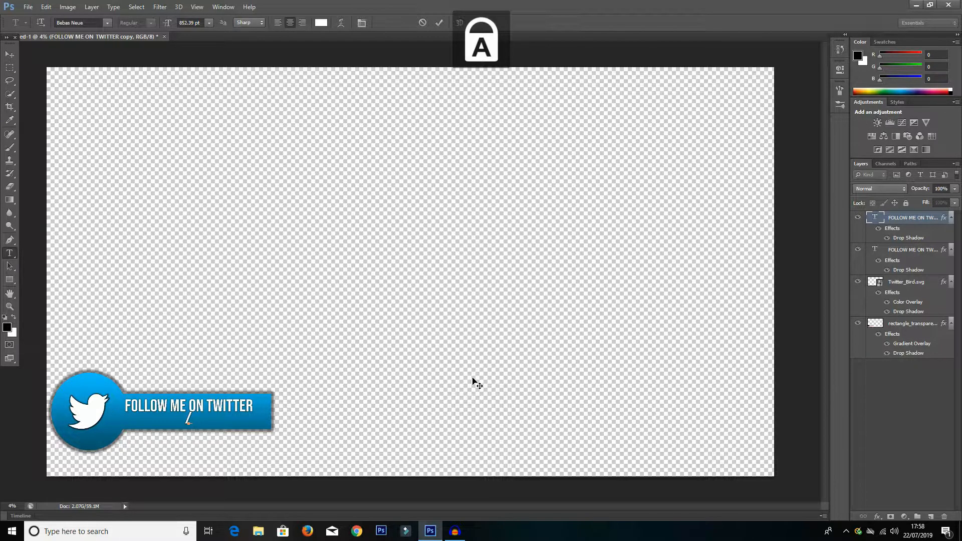
pyautogui.write('/')
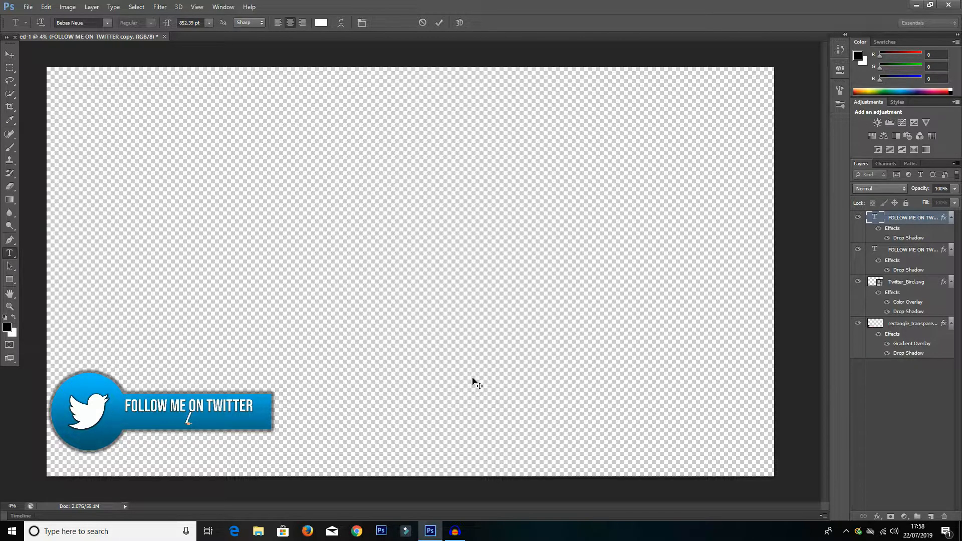
pyautogui.write('JACKANATER123')
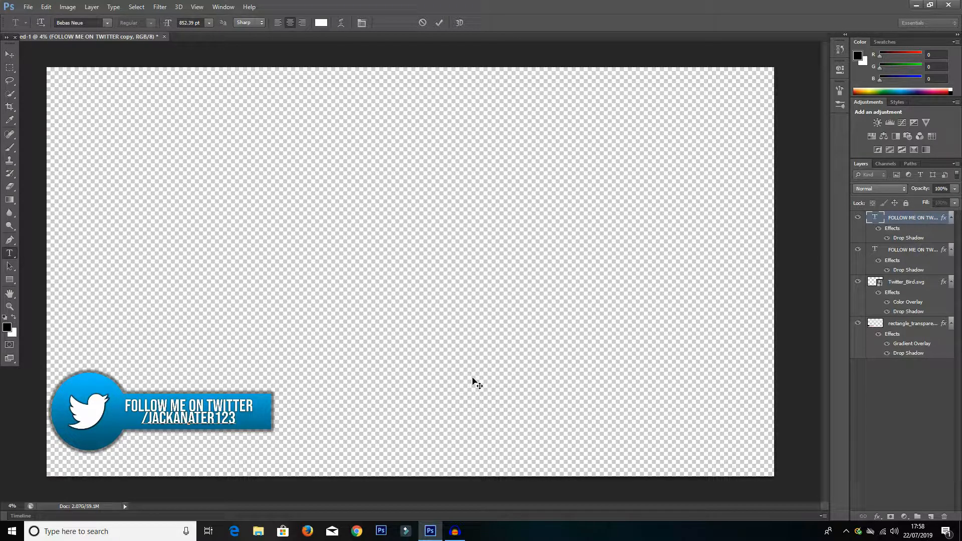
pyautogui.press('BackSpace')
pyautogui.press('BackSpace')
pyautogui.press('BackSpace')
pyautogui.press('BackSpace')
pyautogui.press('BackSpace')
pyautogui.press('BackSpace')
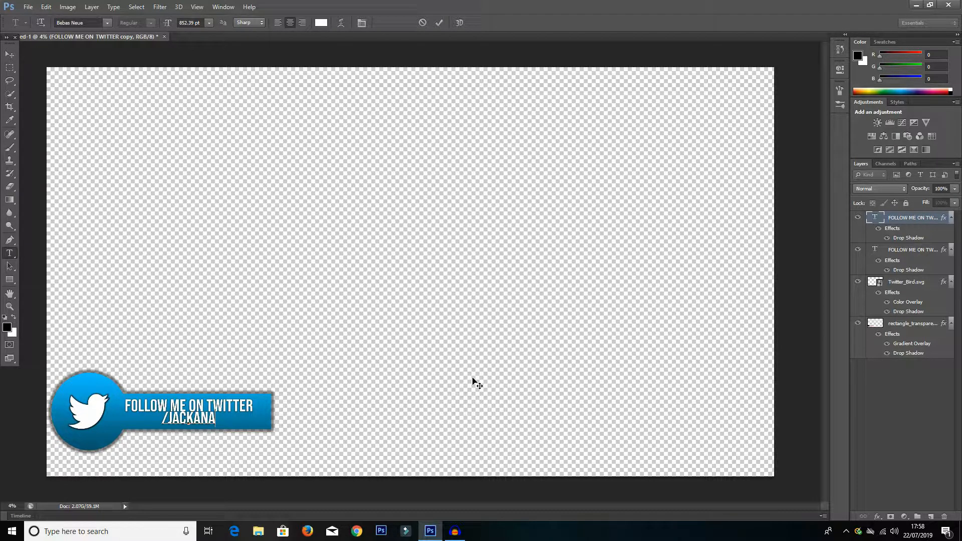
pyautogui.write('N')
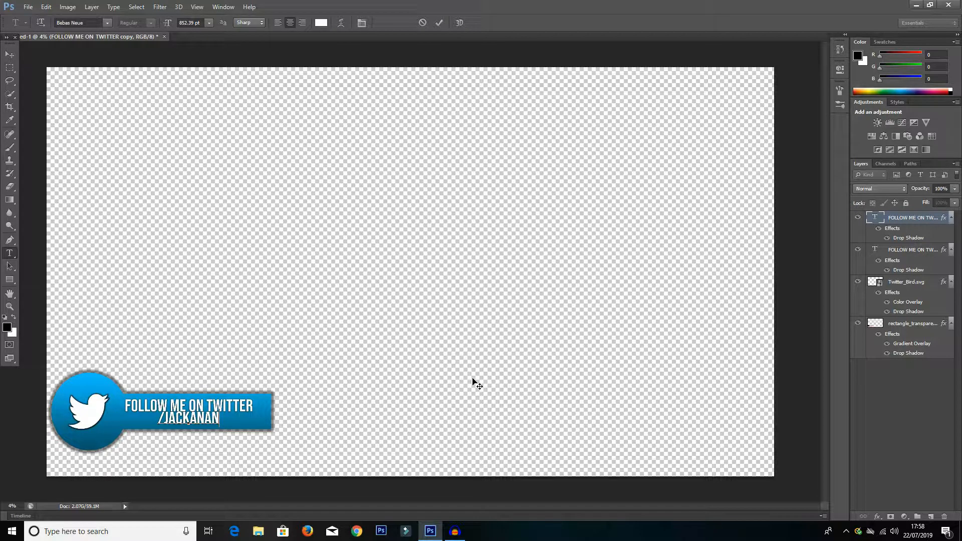
pyautogui.press('BackSpace')
pyautogui.write('TER123')
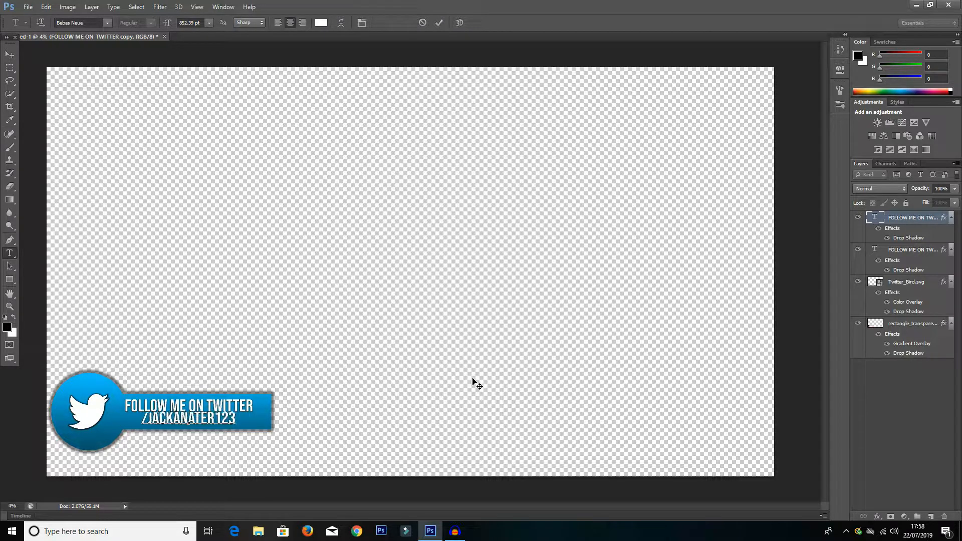
pyautogui.press('capslock')
pyautogui.click(10, 56)
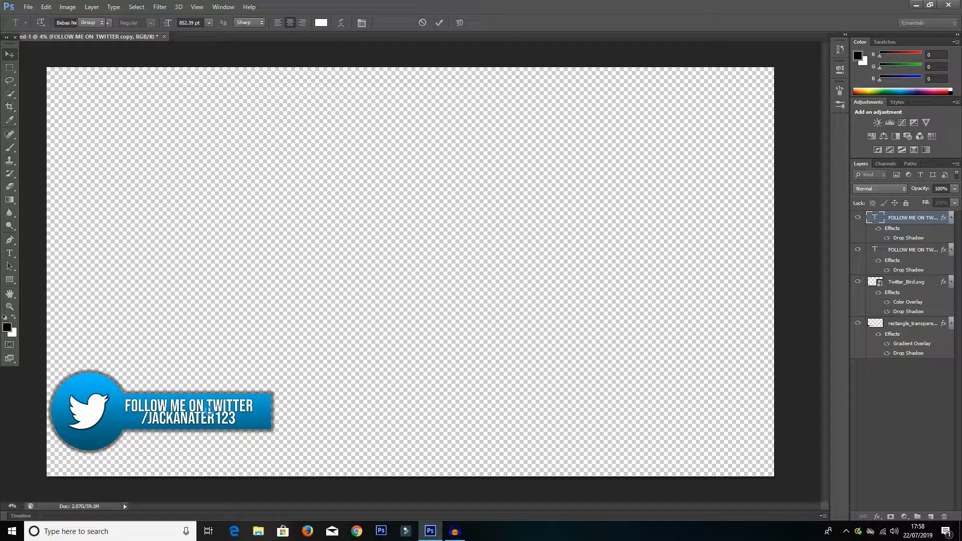